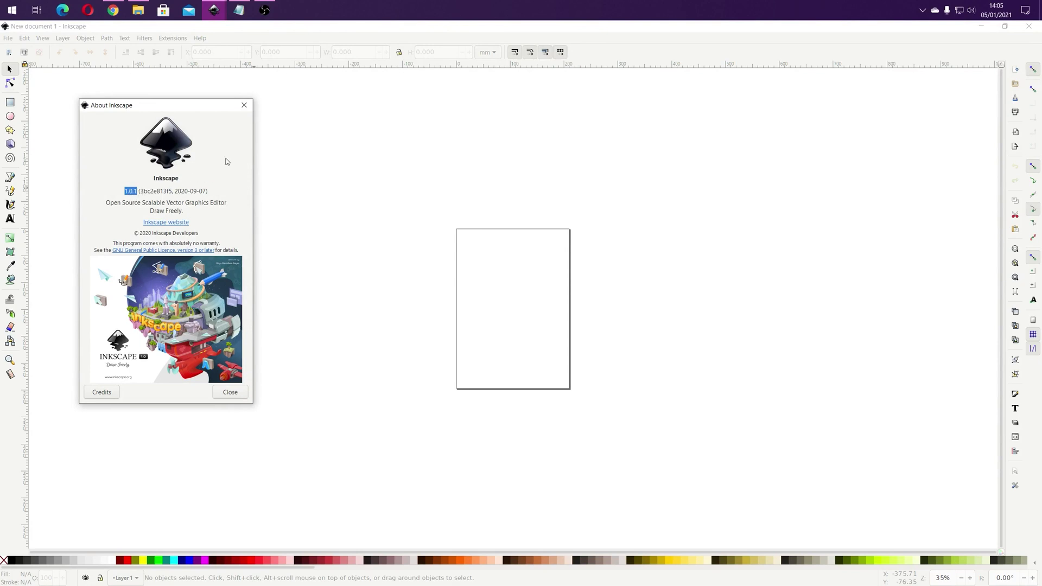
- Close the About window and set the document's display units to px in the document properties
left_click(229, 394)
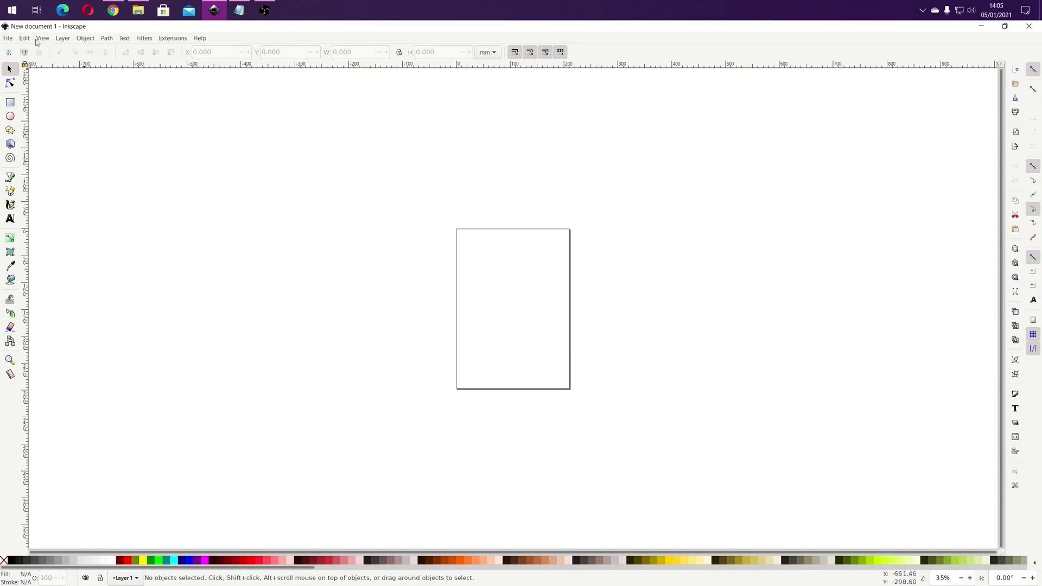
left_click(8, 39)
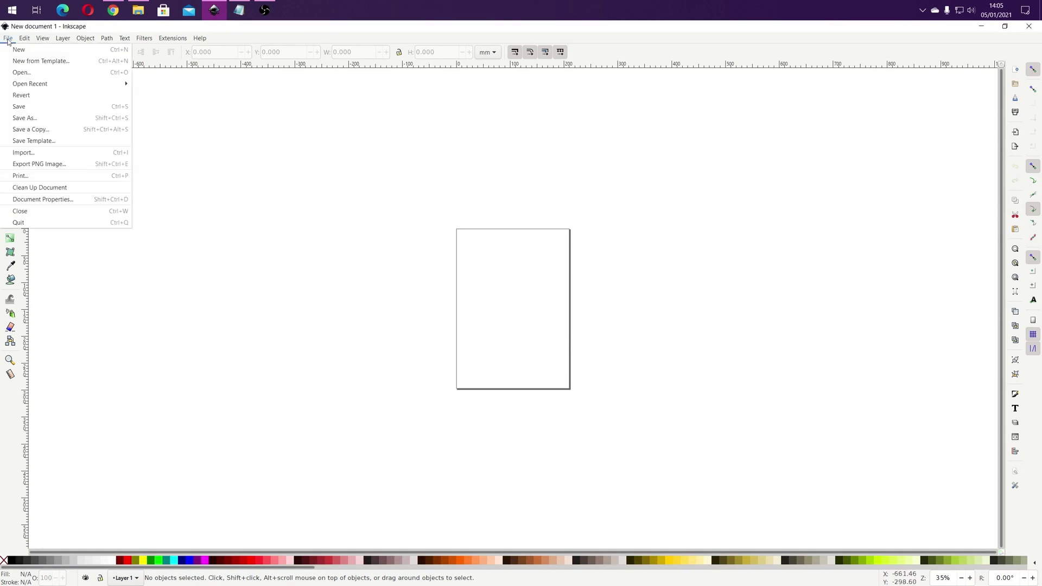
left_click(69, 200)
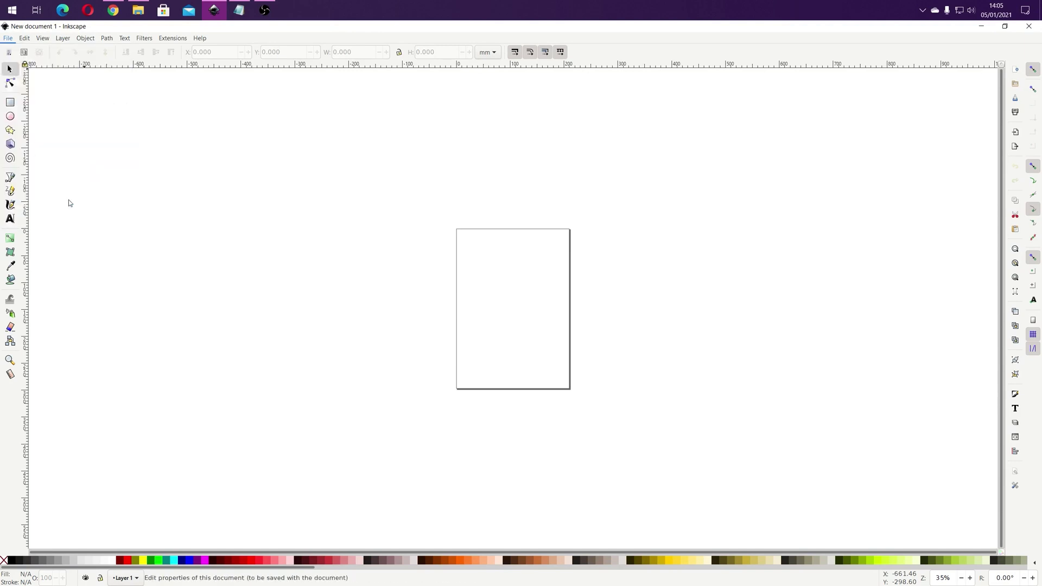
left_click_drag(171, 169, 757, 134)
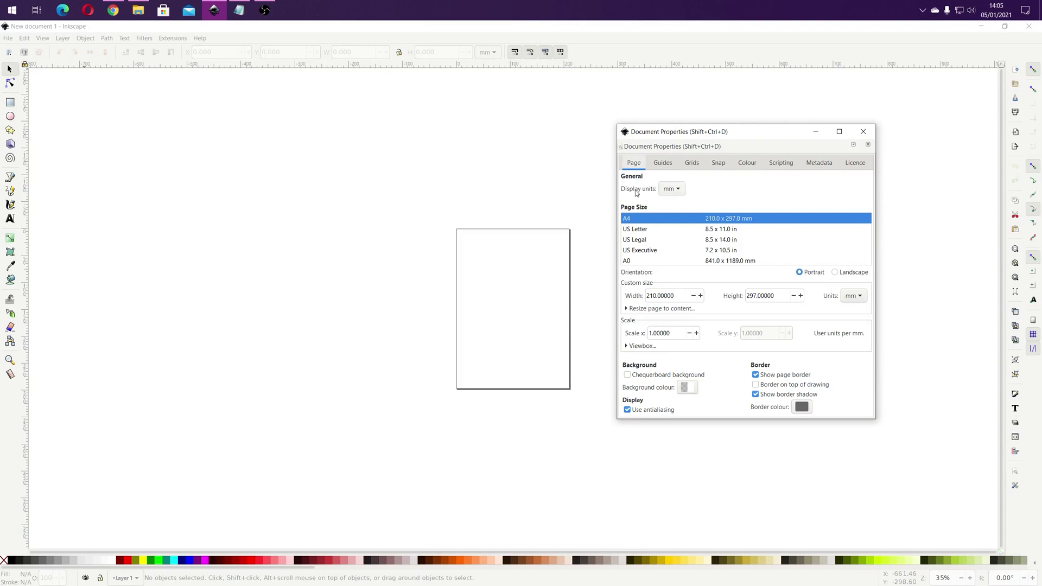
left_click(676, 193)
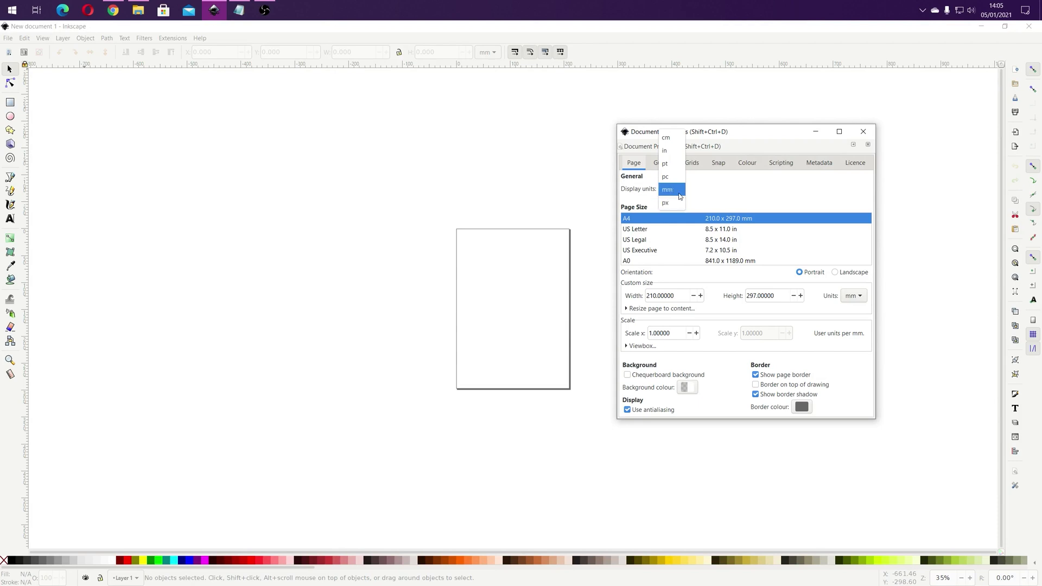
left_click(675, 202)
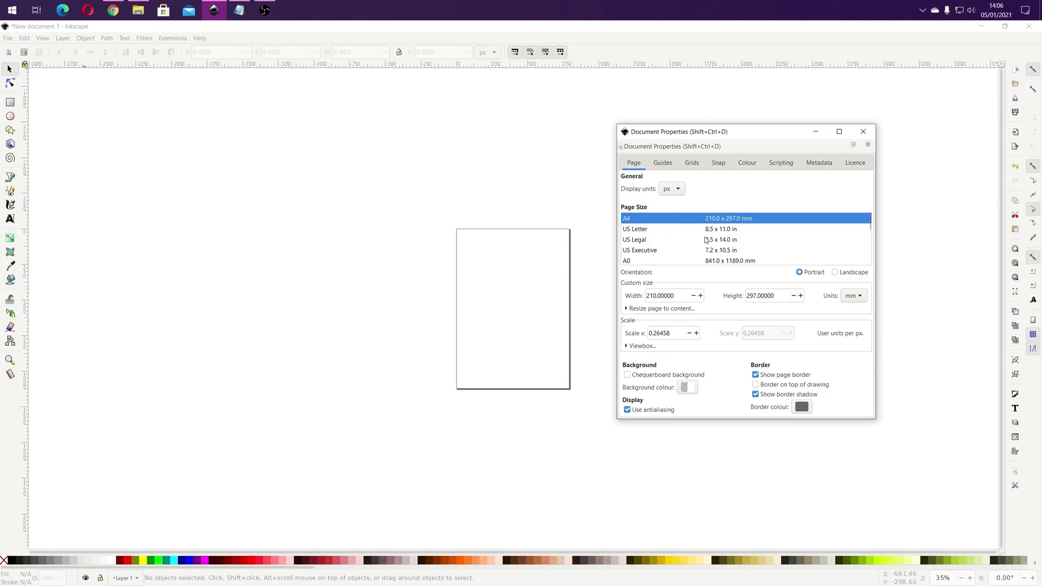
- Look through the predefined page sizes, keep A4 and set the page orientation to Landscape
scroll(703, 241, "down", 8)
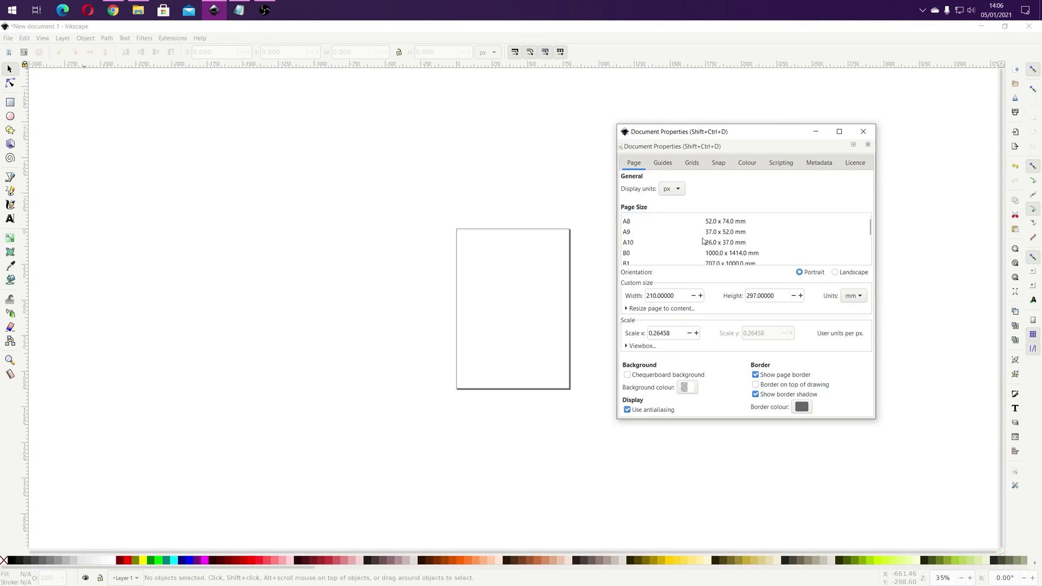
scroll(702, 241, "down", 8)
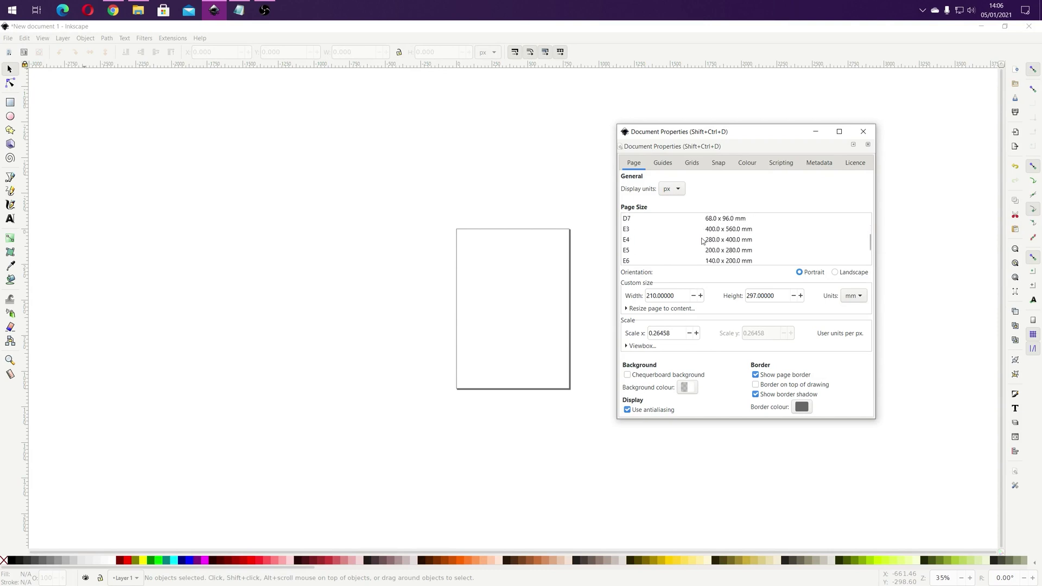
scroll(702, 241, "down", 8)
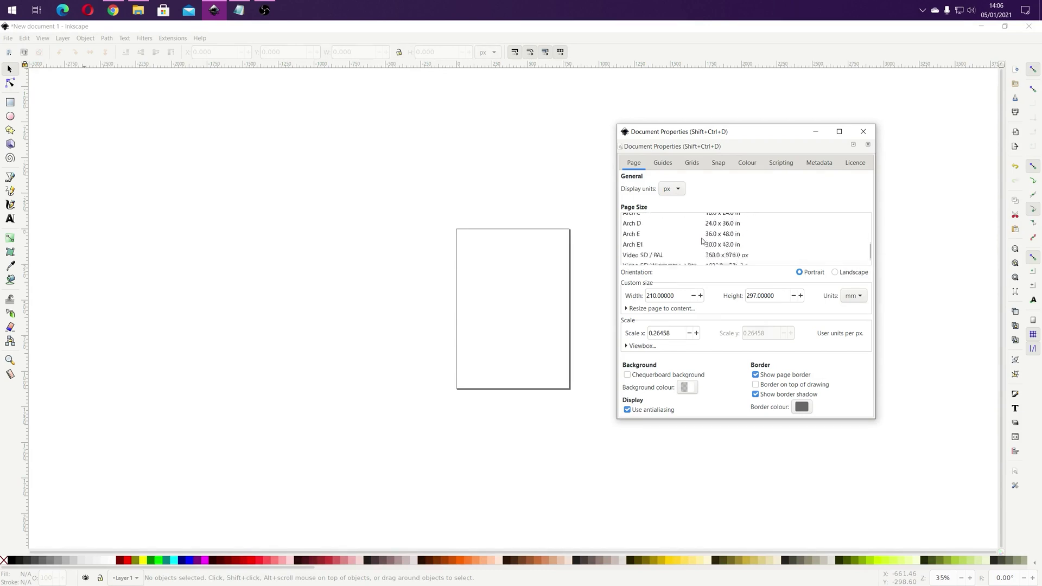
scroll(702, 241, "up", 8)
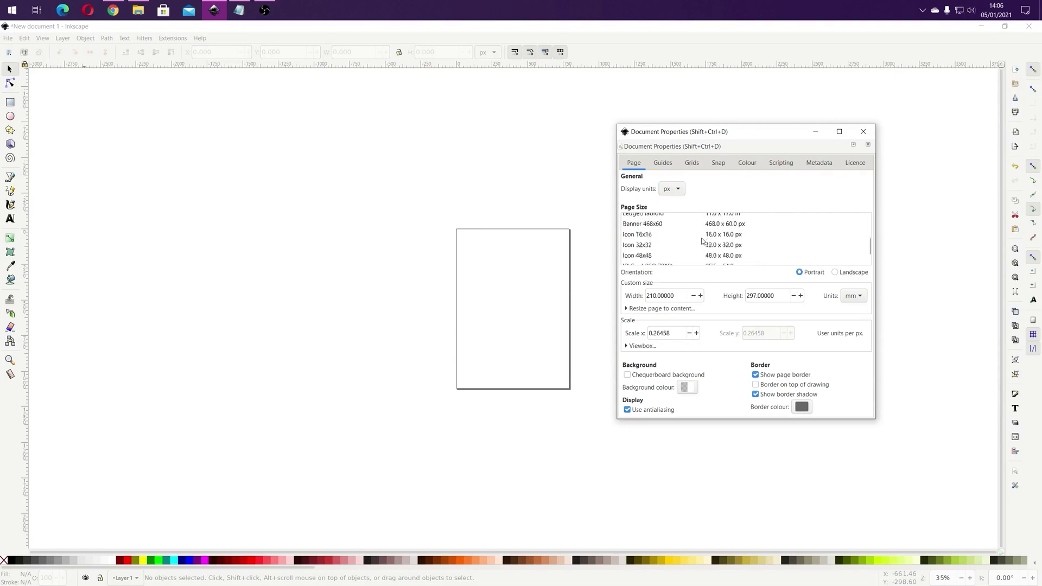
scroll(702, 241, "up", 10)
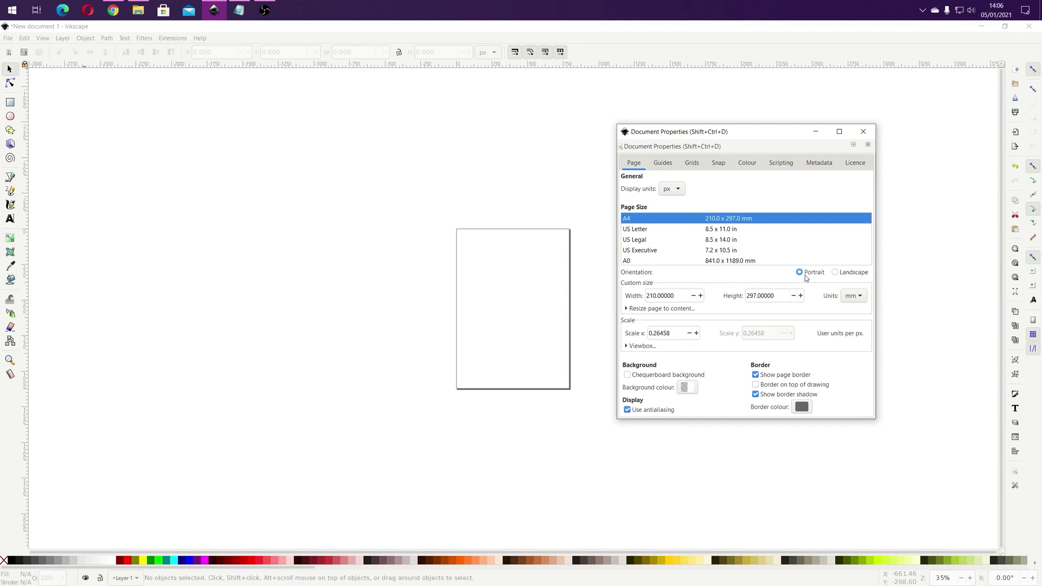
left_click(835, 273)
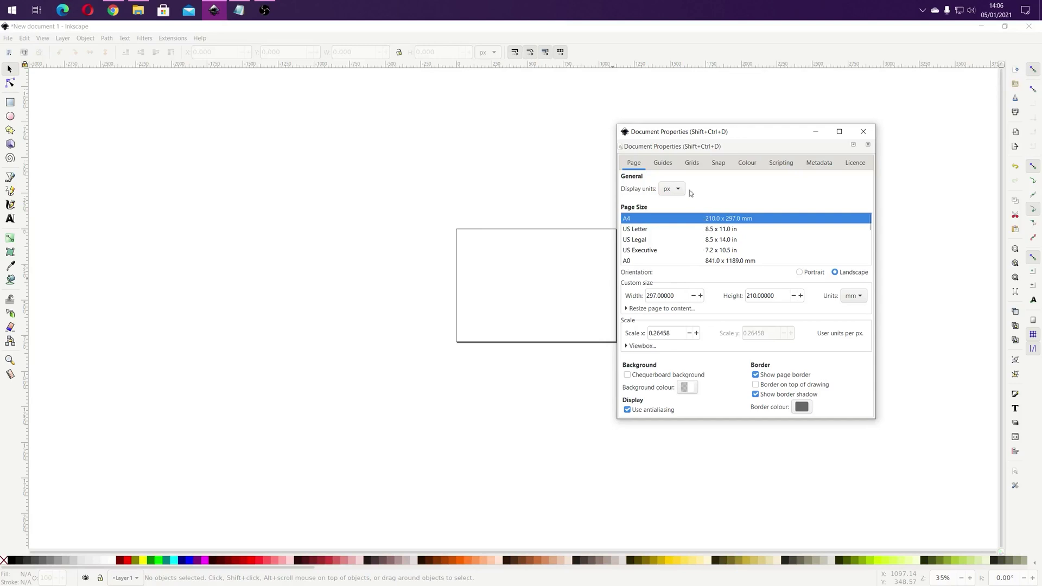
- Show the document's guide settings and place two vertical guides in the page's left half and one horizontal guide across its upper part
left_click(666, 169)
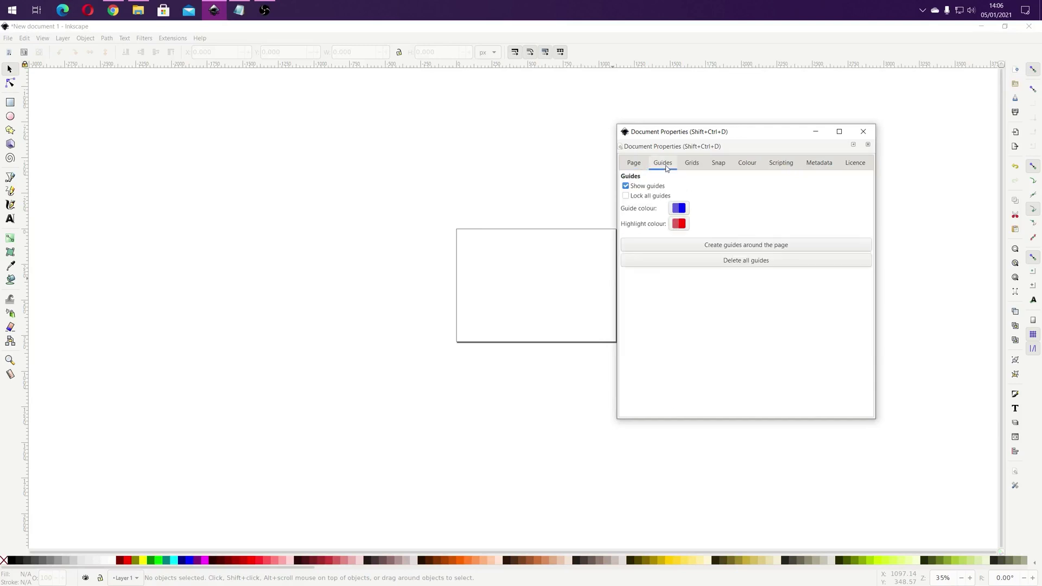
left_click_drag(748, 136, 809, 135)
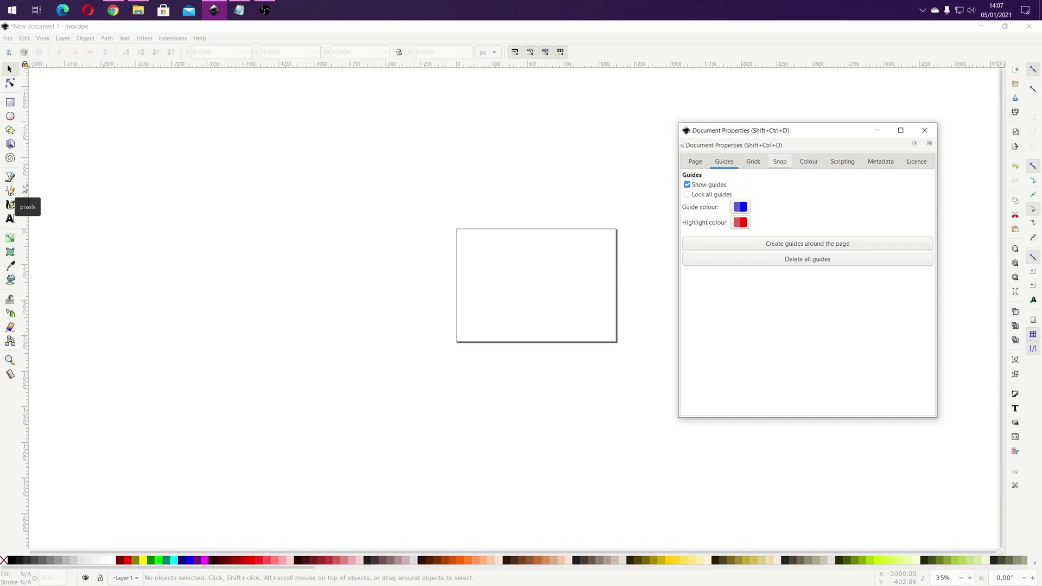
left_click_drag(24, 189, 481, 223)
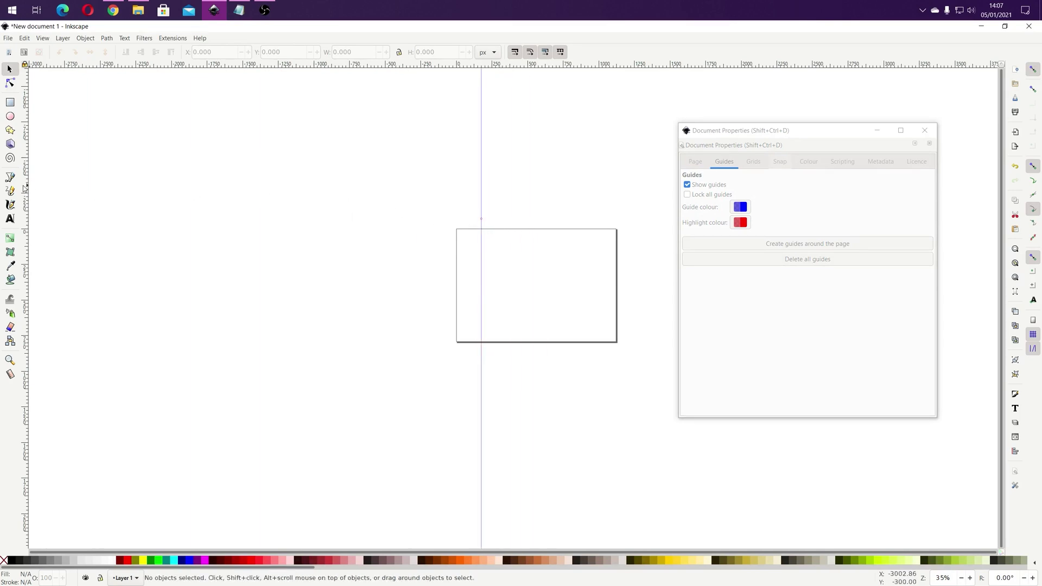
left_click_drag(27, 189, 509, 206)
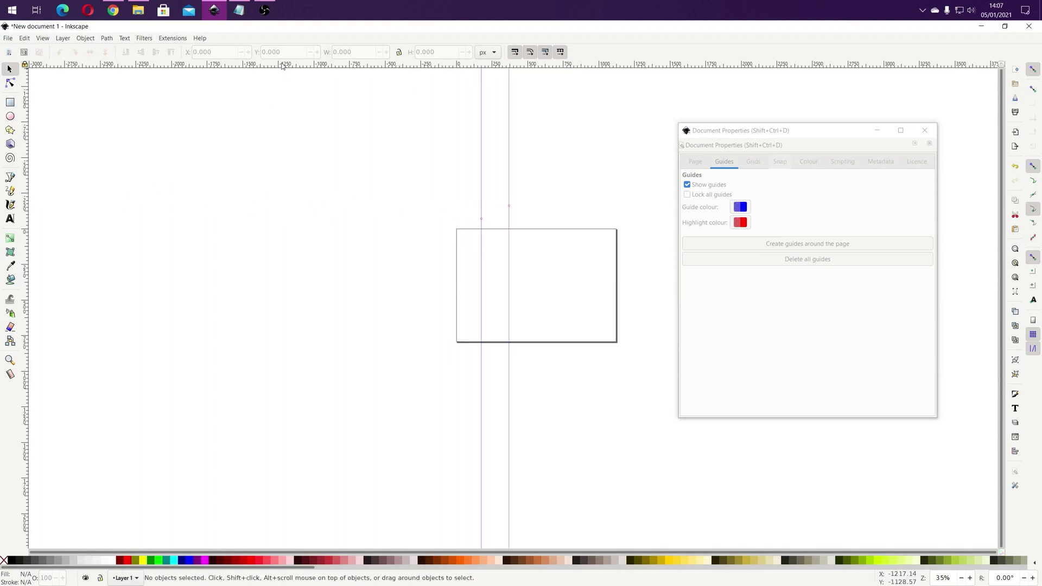
left_click_drag(268, 66, 321, 258)
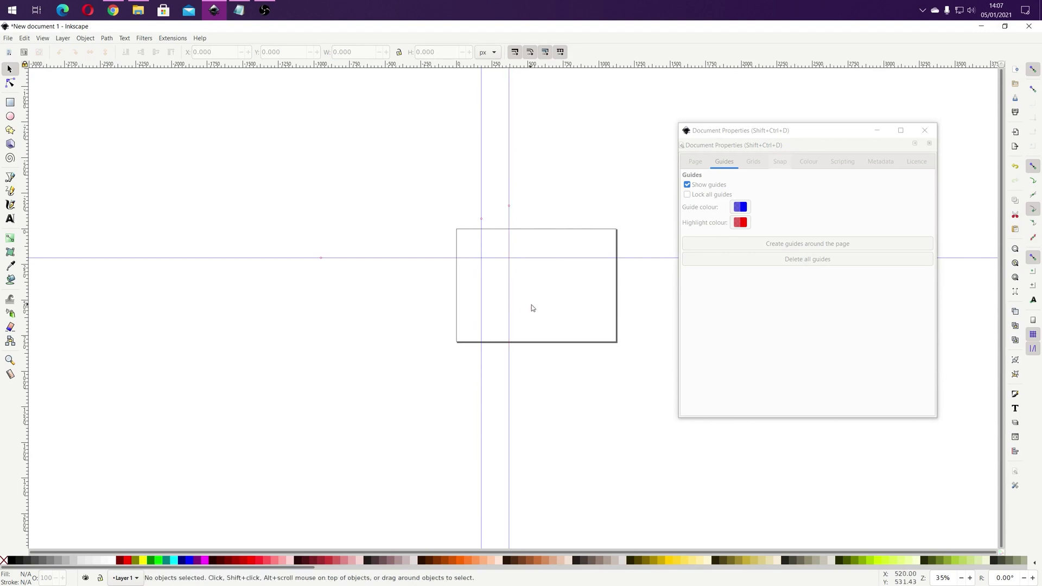
- Examine the colour options for the guides, leaving the colour as it is
left_click(740, 208)
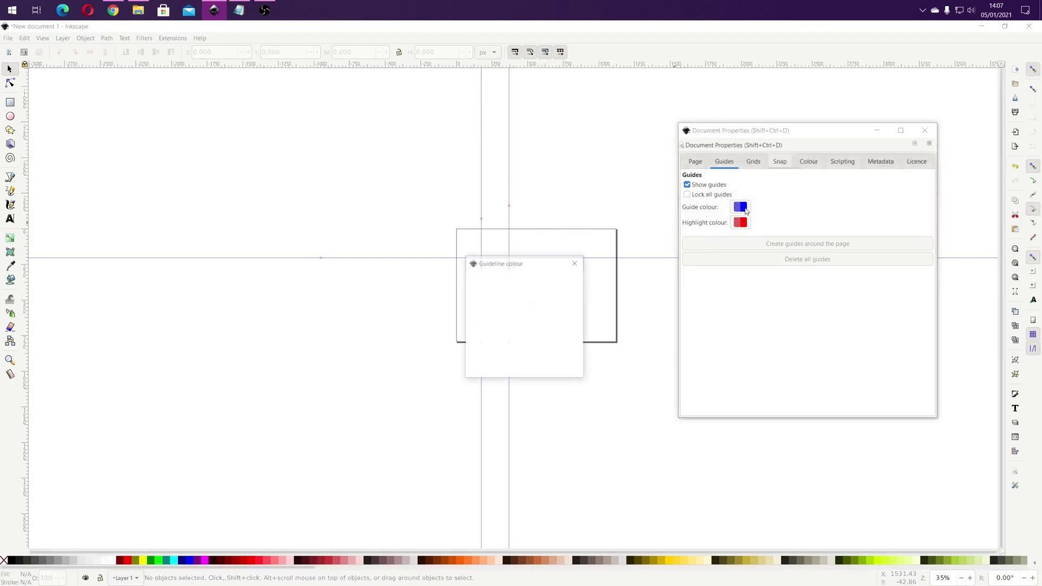
left_click_drag(538, 268, 574, 151)
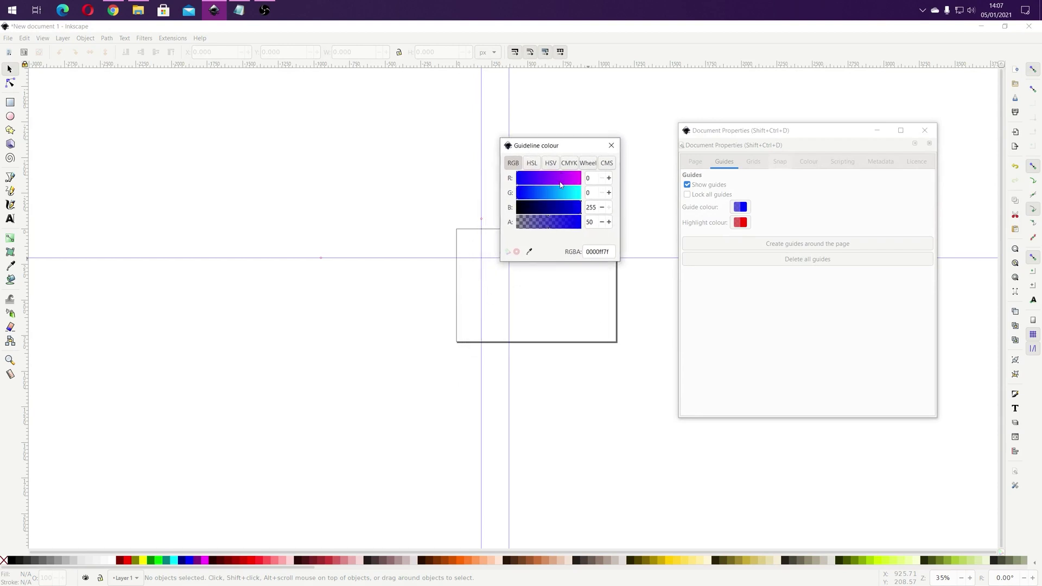
left_click(611, 146)
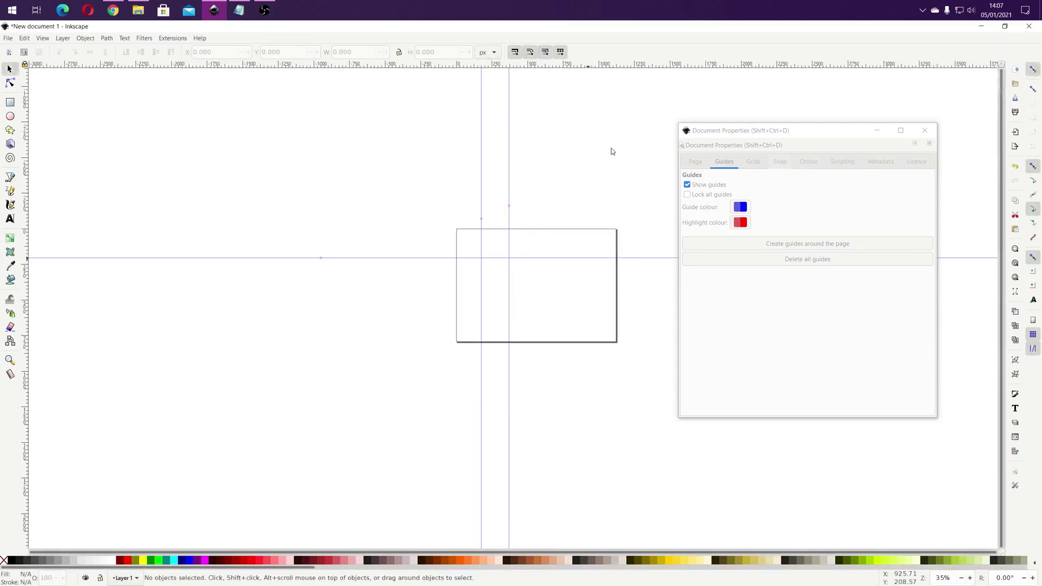
- Show the rectangular page grid and set a major grid line every 8 lines
left_click(752, 164)
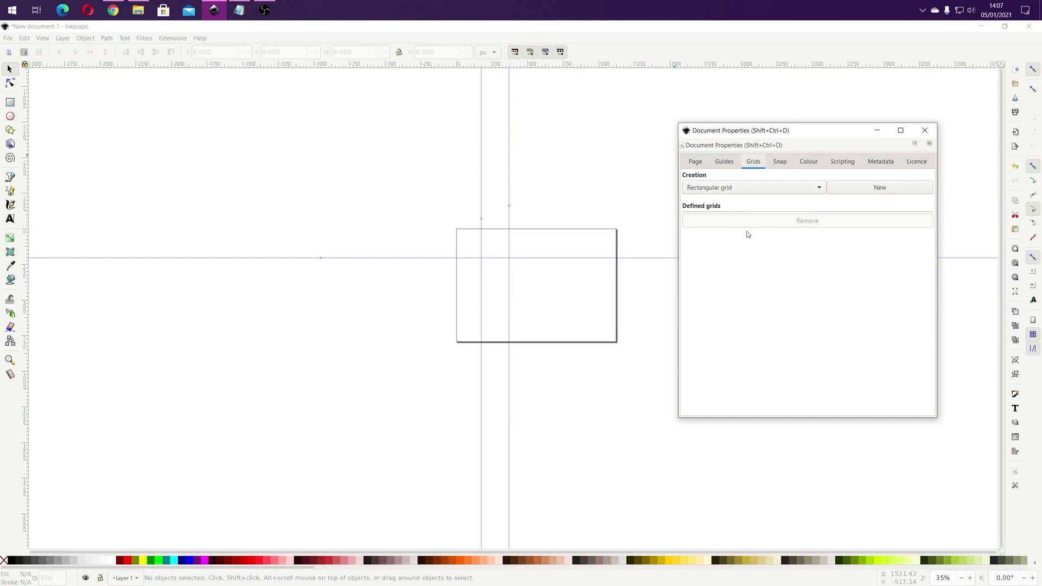
left_click(47, 40)
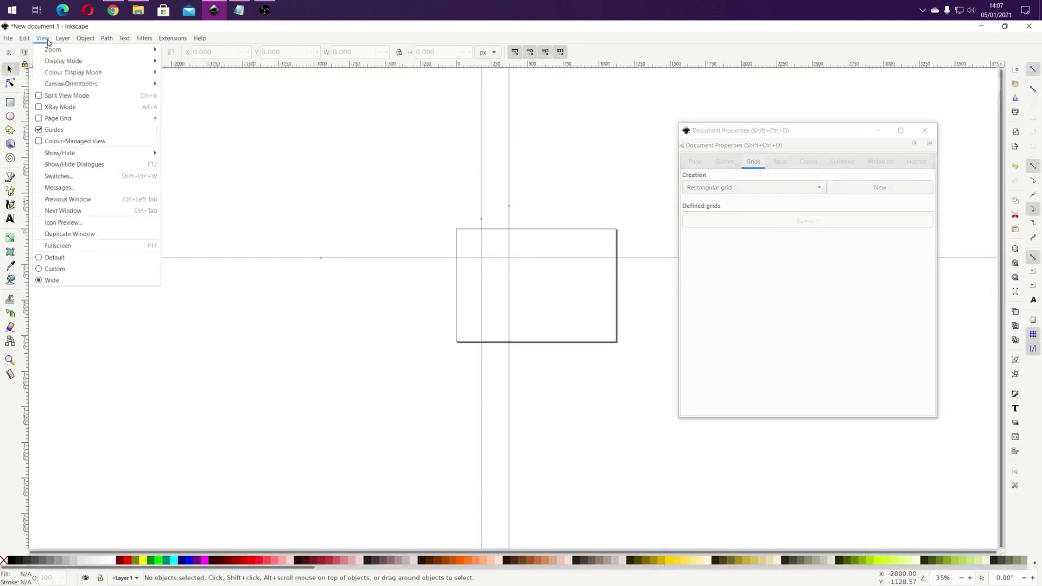
left_click(39, 120)
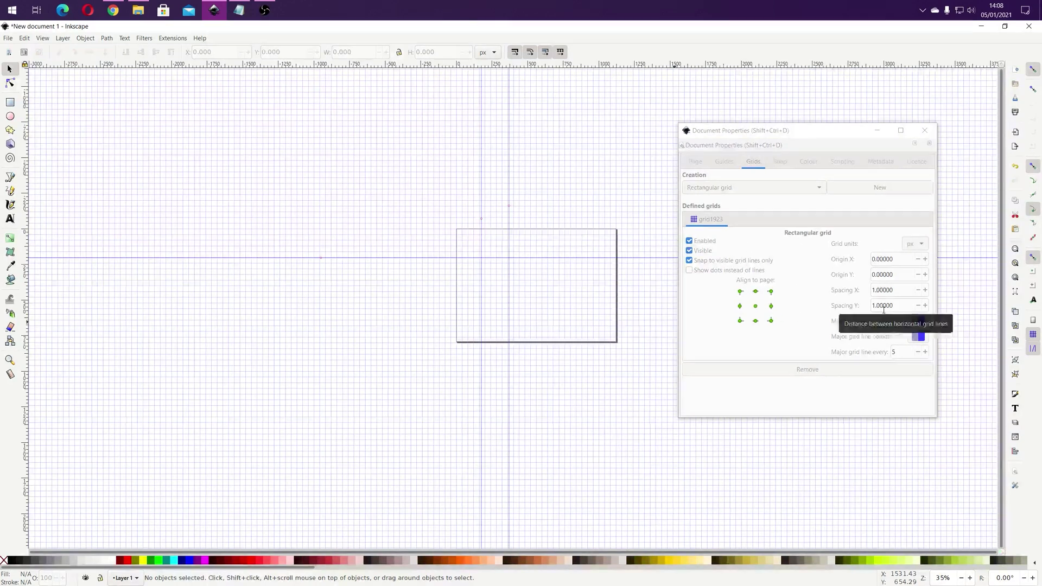
left_click(926, 352)
left_click(926, 351)
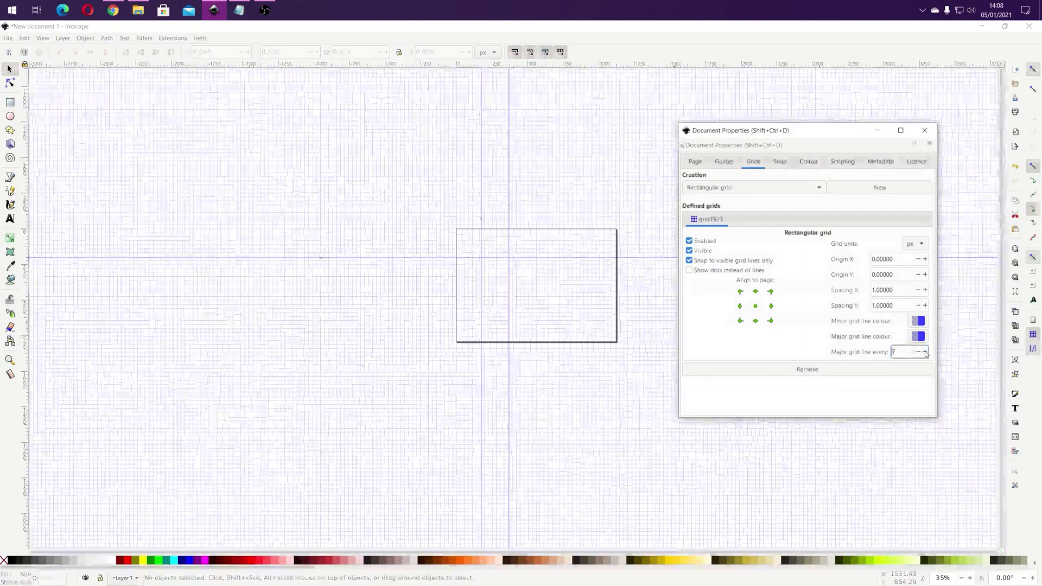
left_click(925, 351)
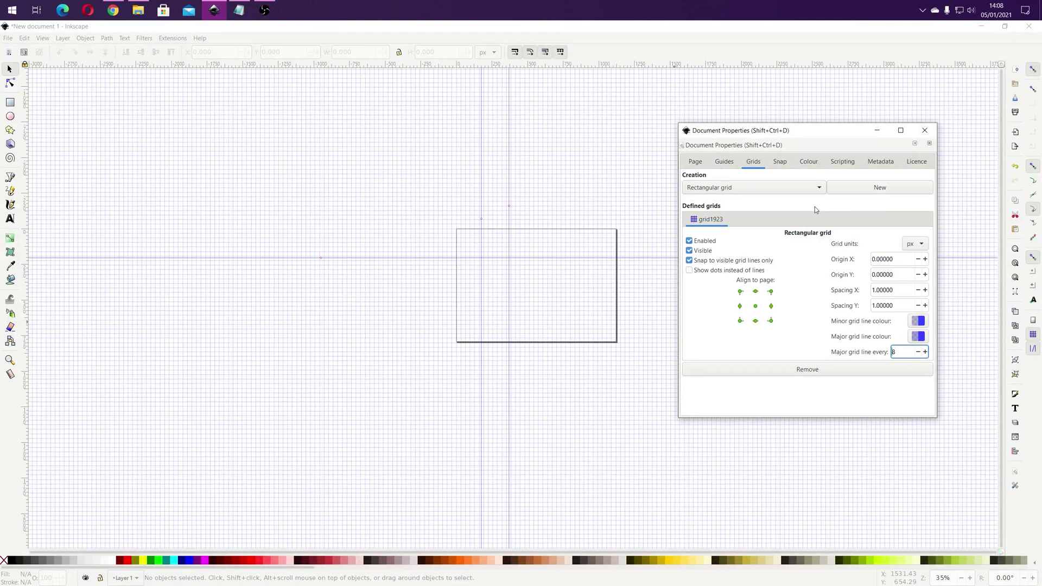
- With the snap settings shown, draw a rectangle about 384 by 224 px on the page and shift it along the grid to X 448 px
left_click(777, 165)
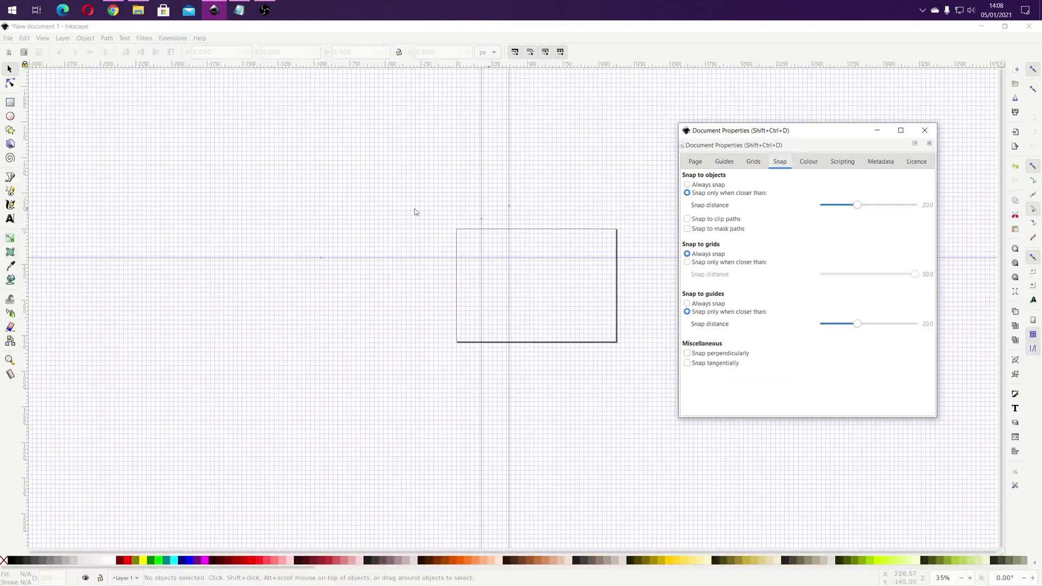
left_click(16, 103)
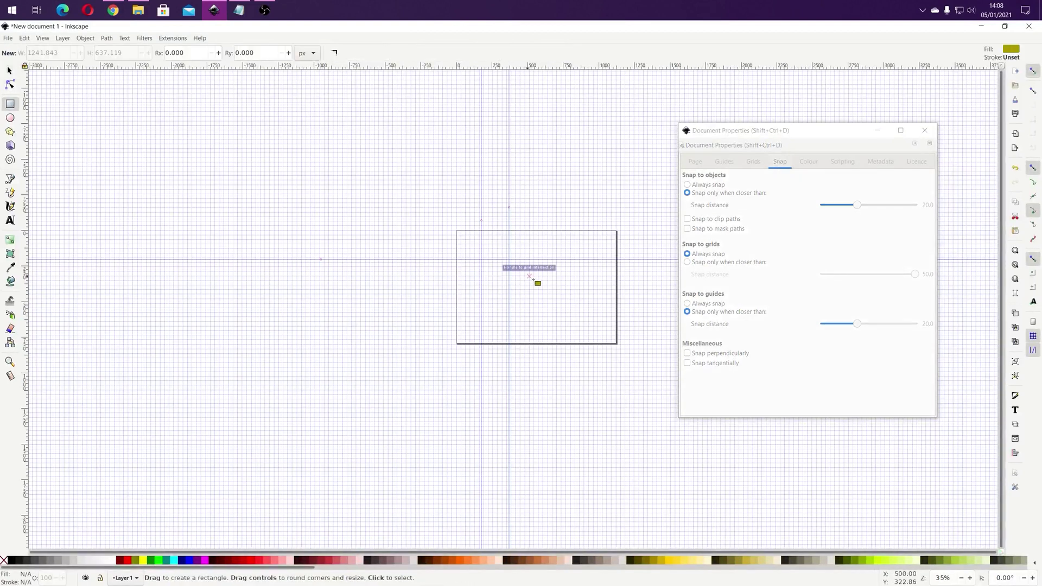
left_click_drag(529, 276, 584, 308)
left_click(10, 70)
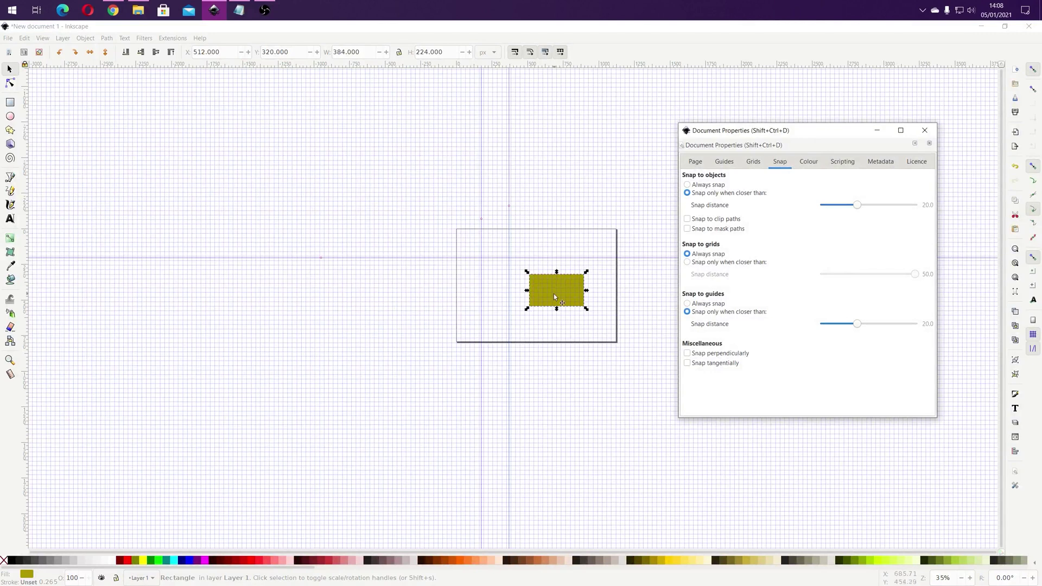
left_click_drag(552, 294, 543, 292)
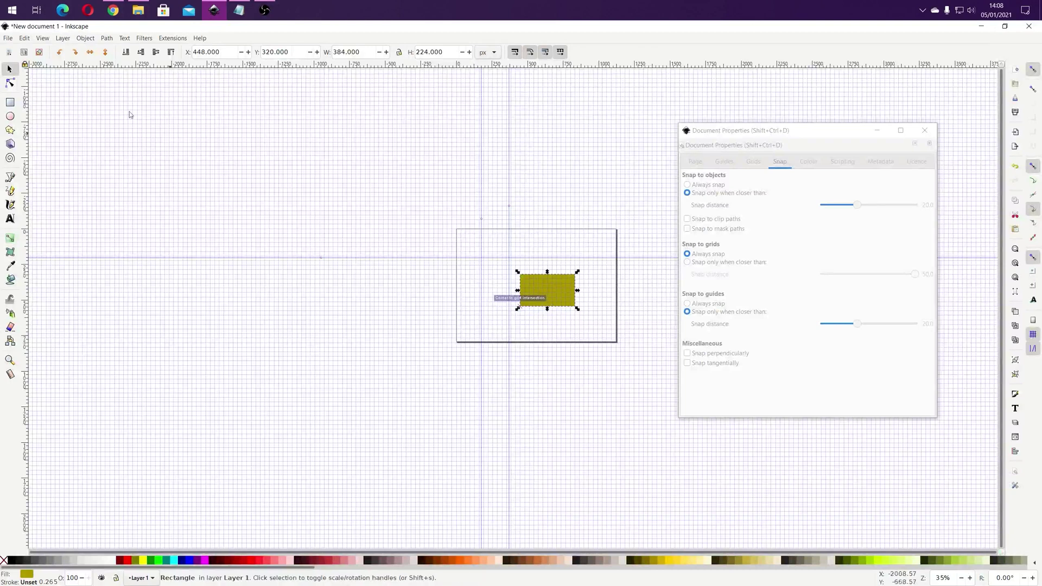
- Hide the page grid and snap the rectangle's left edge to the second vertical guide, at about X 369 and Y 280 px
left_click(43, 39)
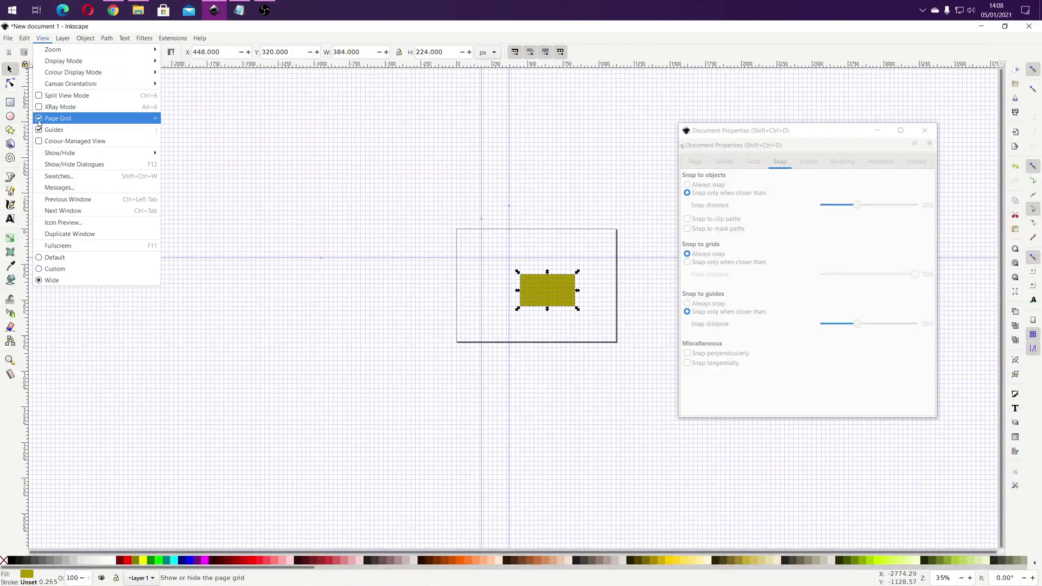
left_click(38, 123)
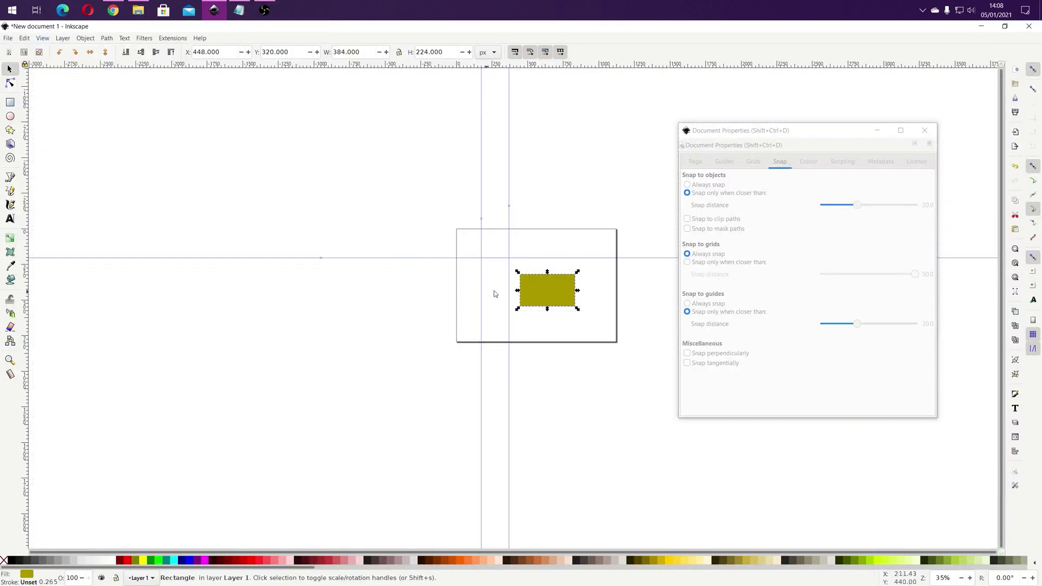
mouse_move(535, 291)
left_mouse_down()
mouse_move(528, 272)
mouse_move(529, 286)
left_mouse_up()
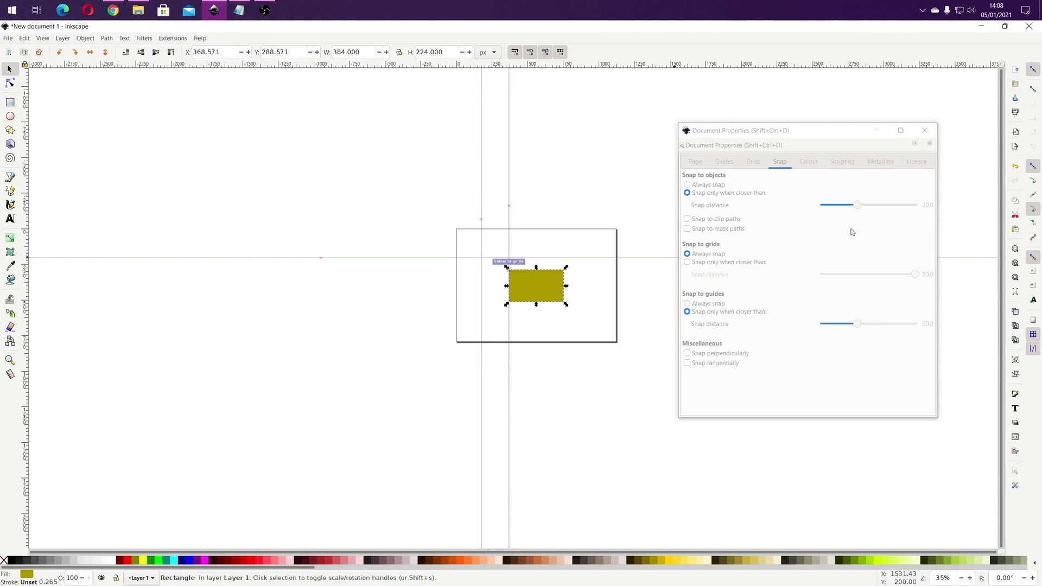
left_click(811, 148)
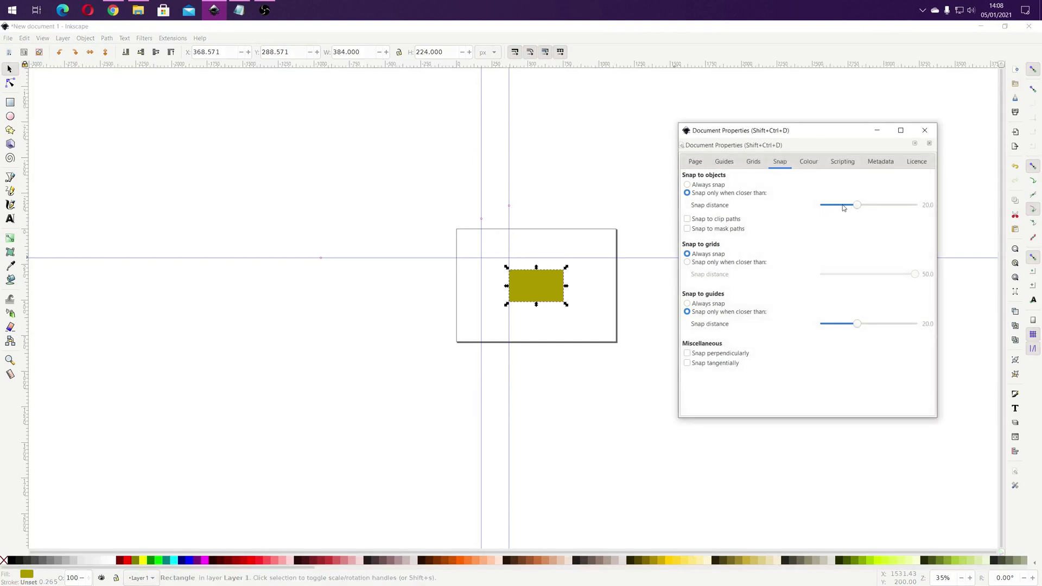
mouse_move(532, 283)
left_mouse_down()
mouse_move(545, 283)
mouse_move(536, 285)
left_mouse_up()
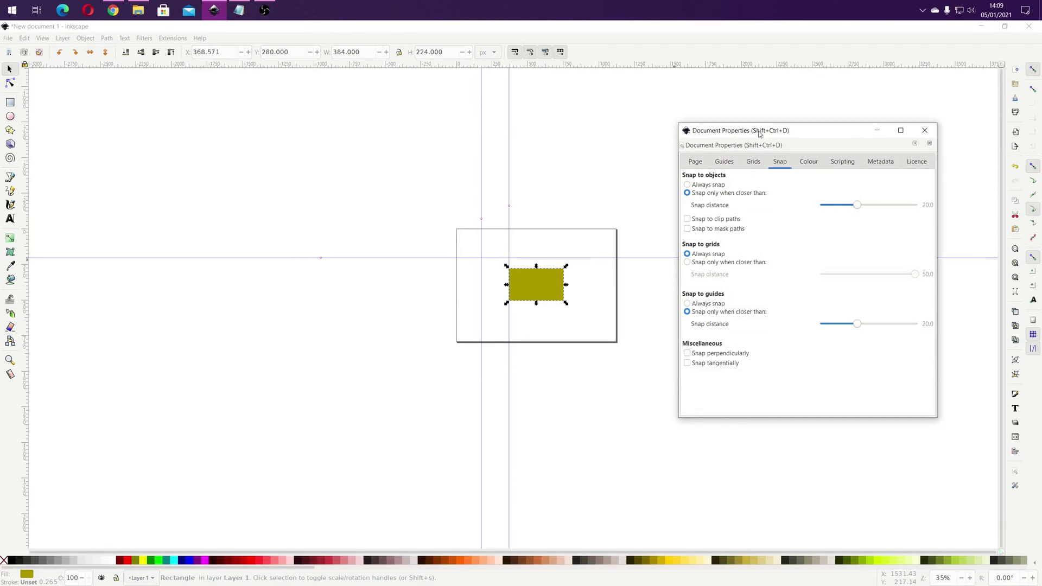
left_click_drag(847, 134, 776, 125)
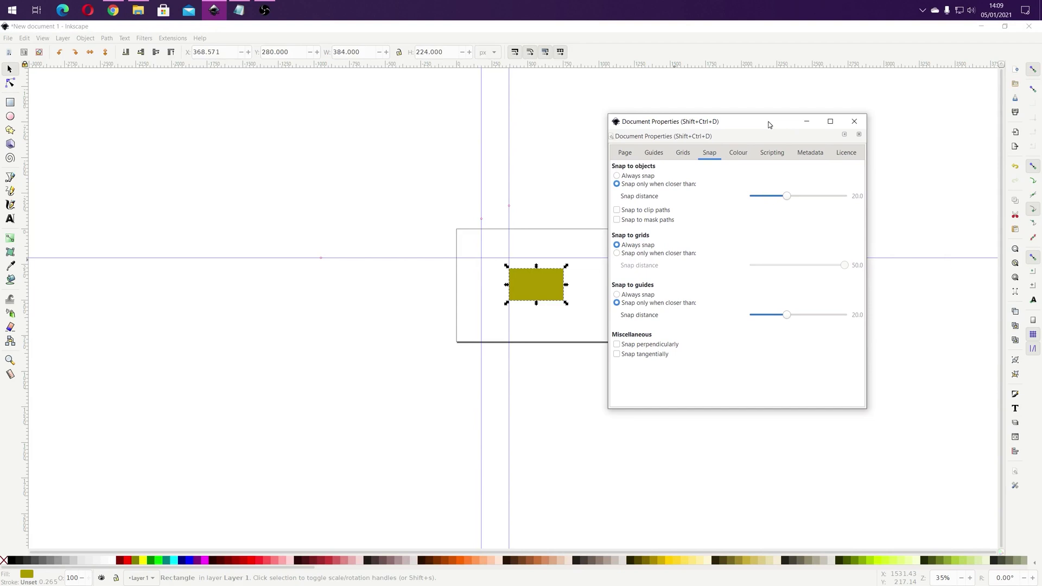
- Close the document properties window
left_click(854, 122)
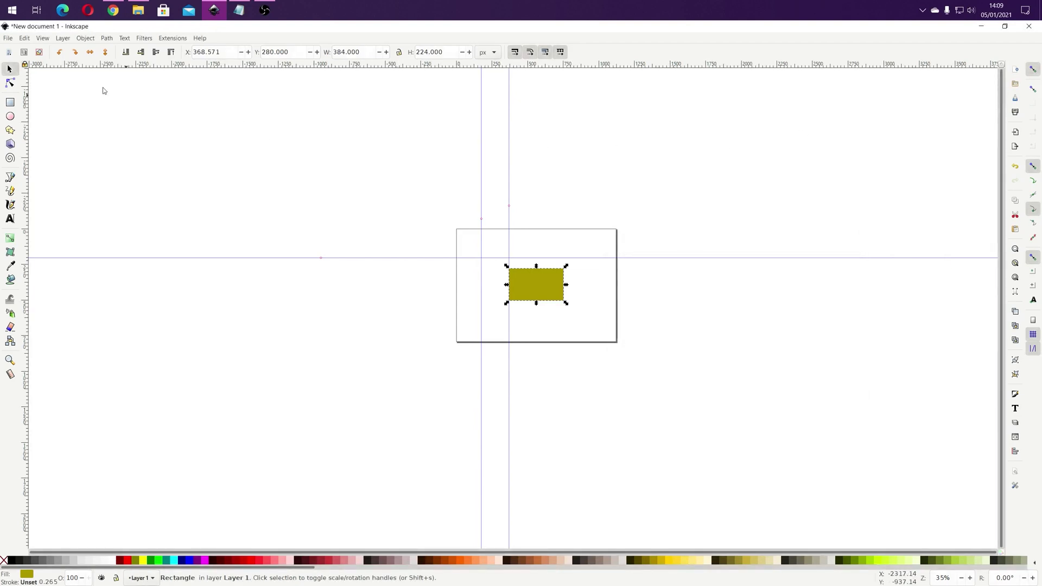
left_click(25, 40)
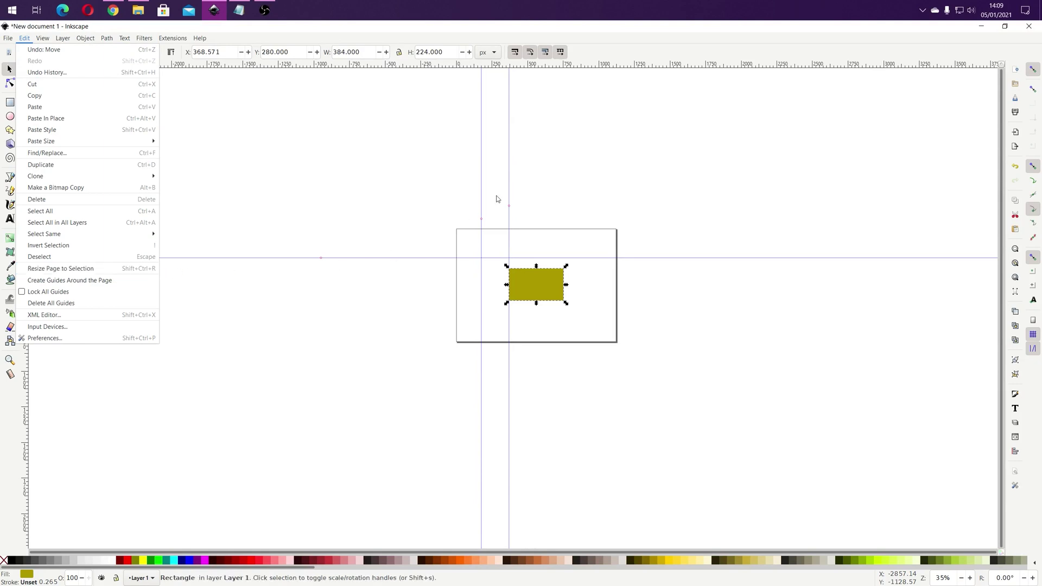
left_click(558, 27)
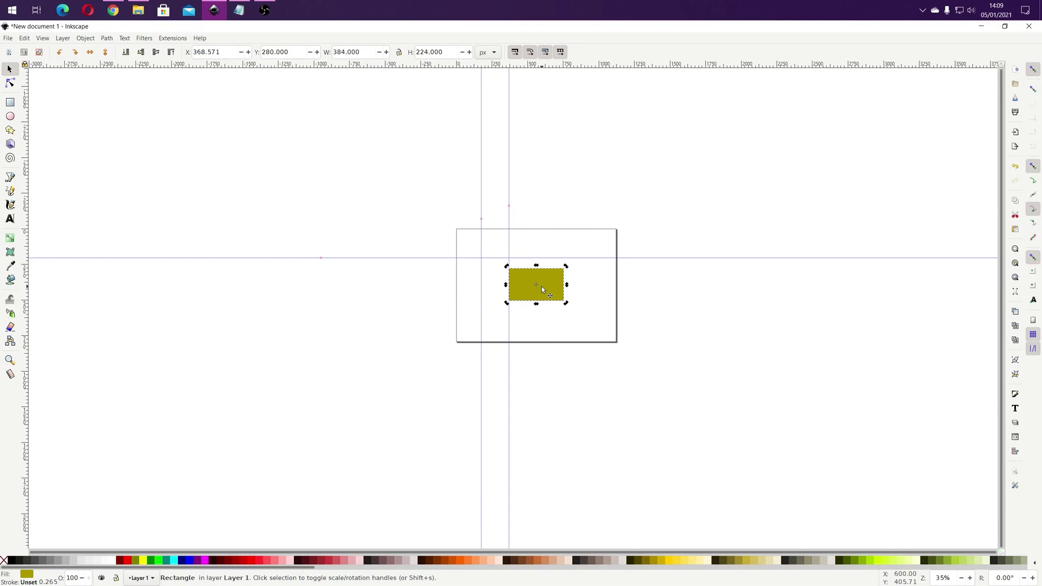
- Try resizing the page to the selected rectangle, and undo the resize
key("ctrl+shift")
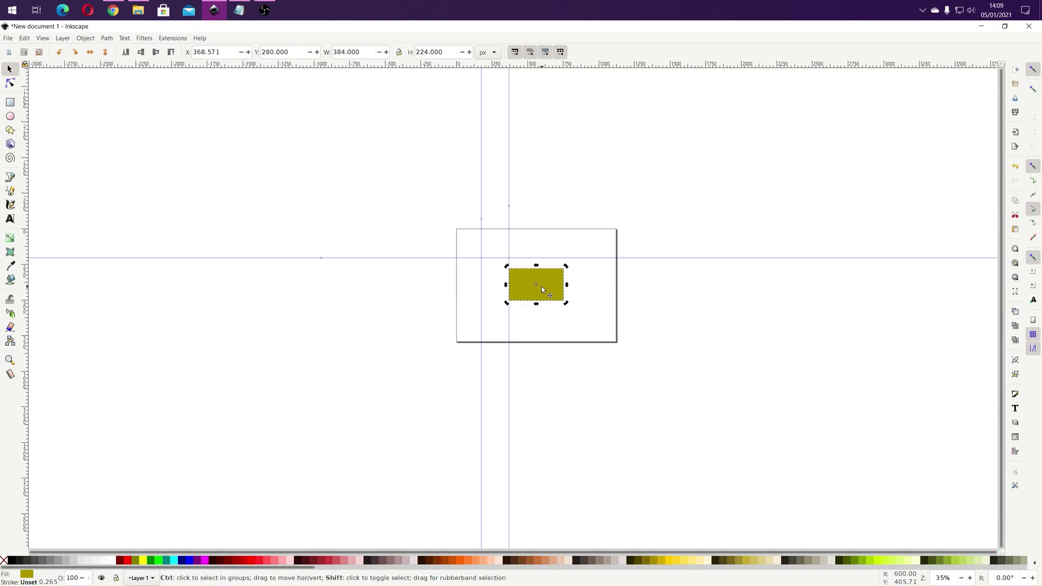
key("ctrl+shift+r")
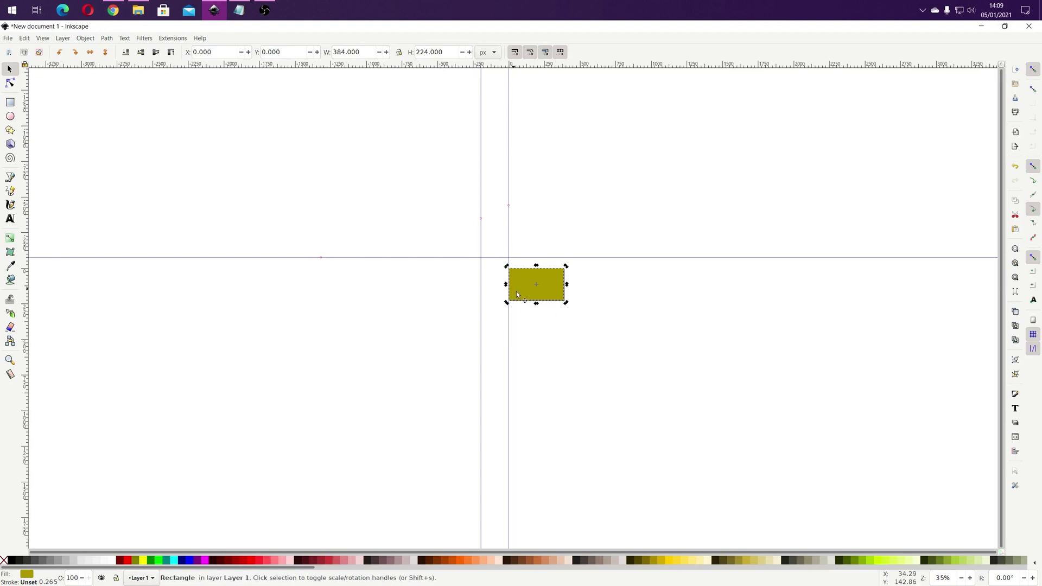
key("ctrl+z")
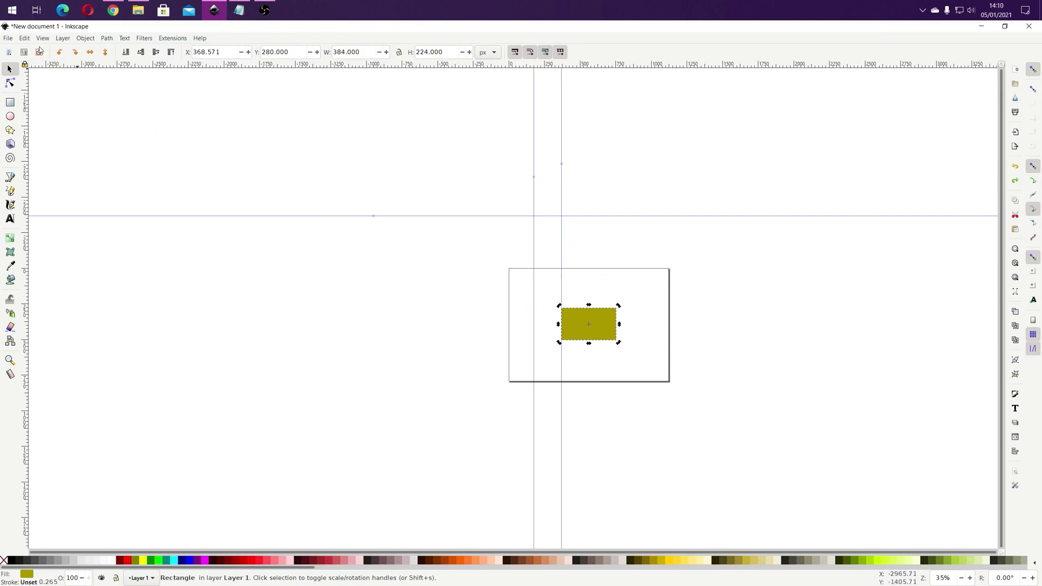
- In the rendering preferences, set the display quality of both Gaussian blur and filter effects to Better quality (slower), and close the preferences
left_click(25, 39)
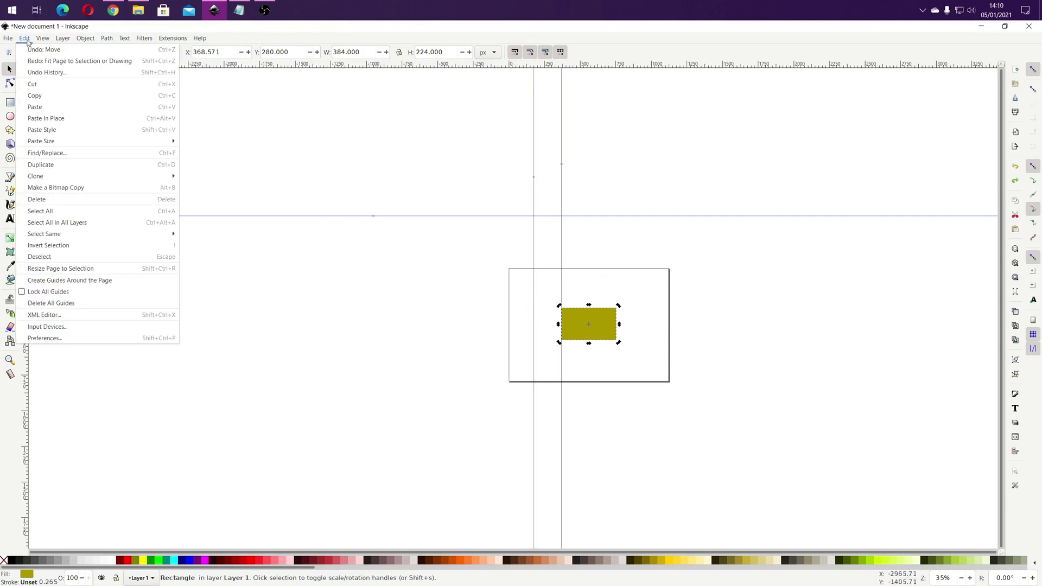
left_click(67, 342)
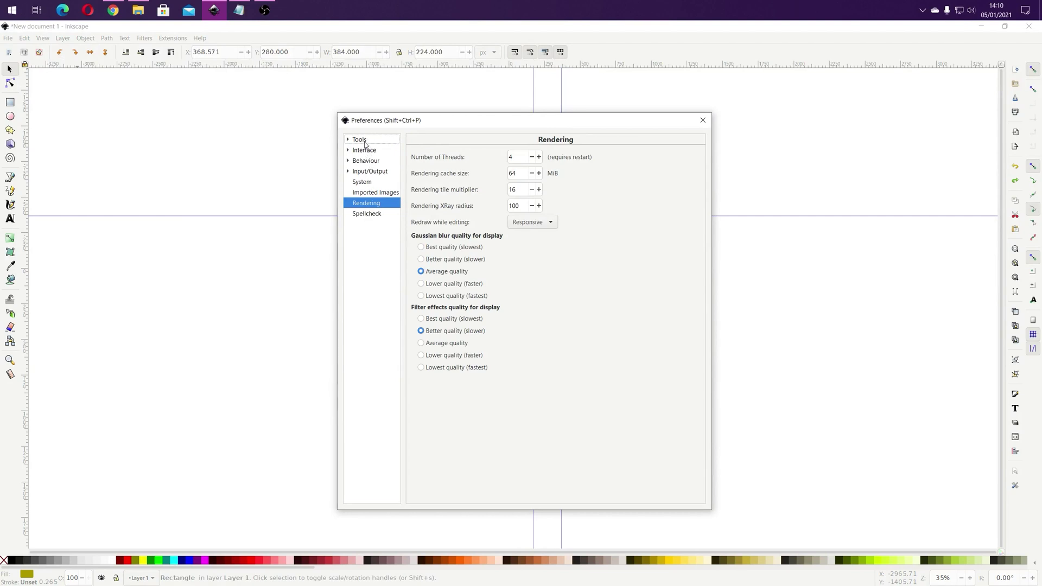
left_click(348, 140)
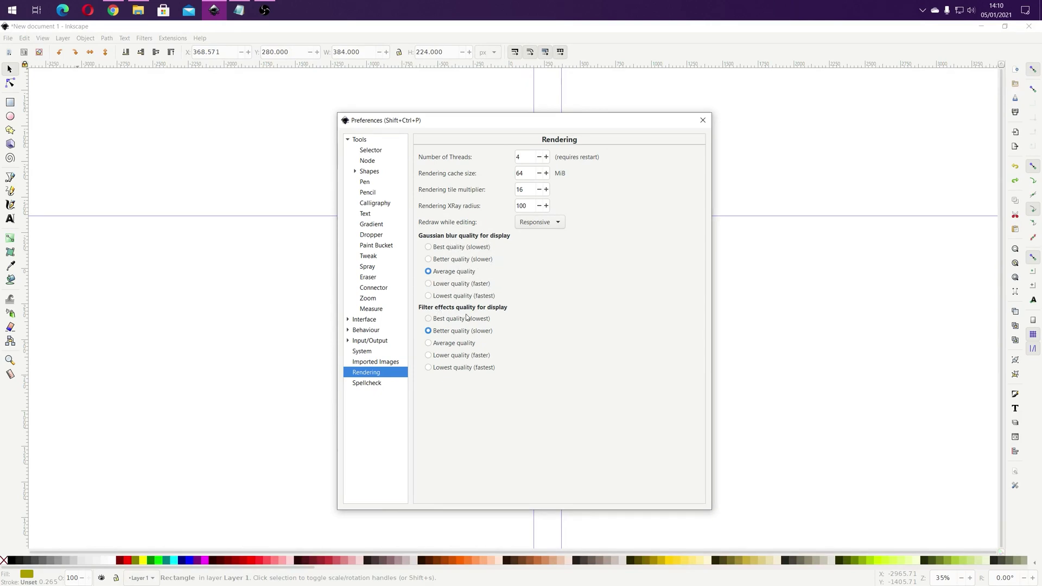
left_click(453, 343)
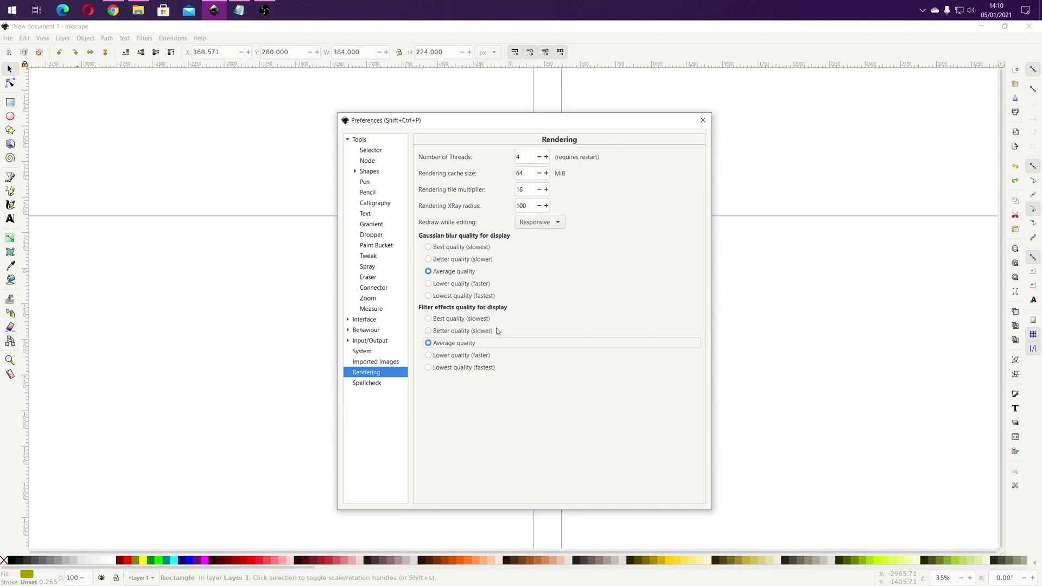
left_click(458, 333)
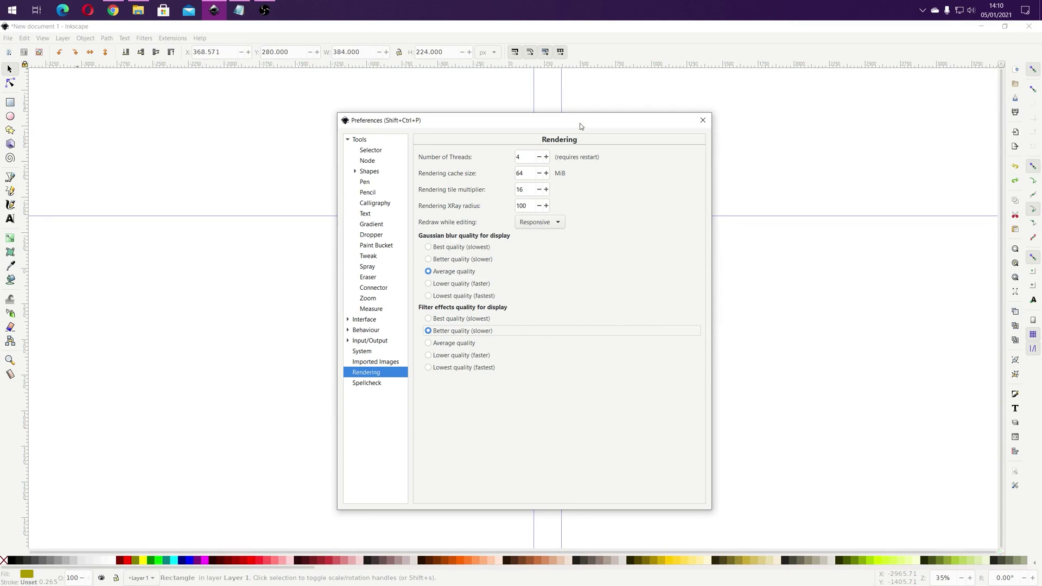
left_click_drag(579, 124, 764, 99)
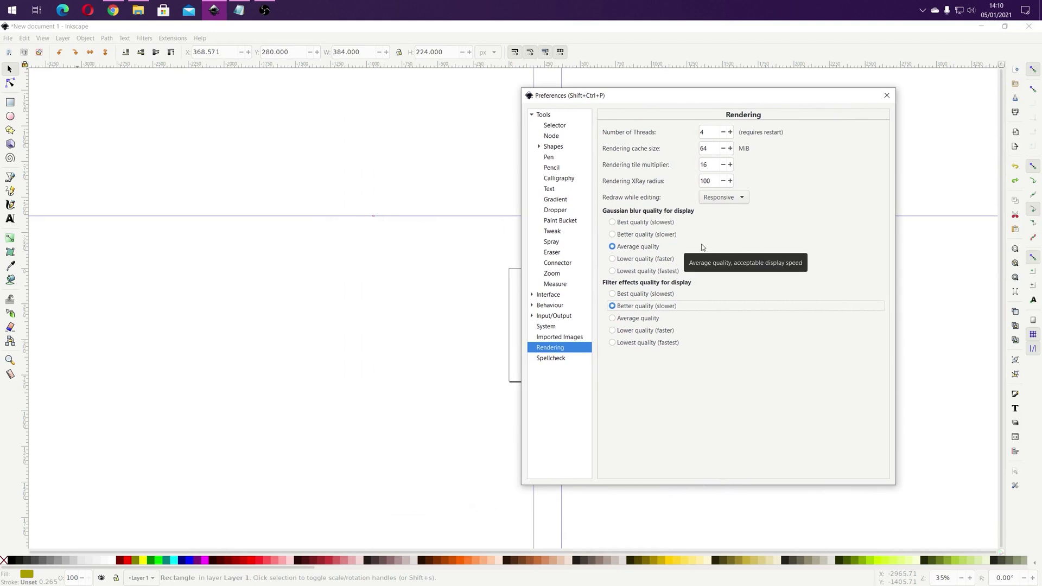
left_click(639, 235)
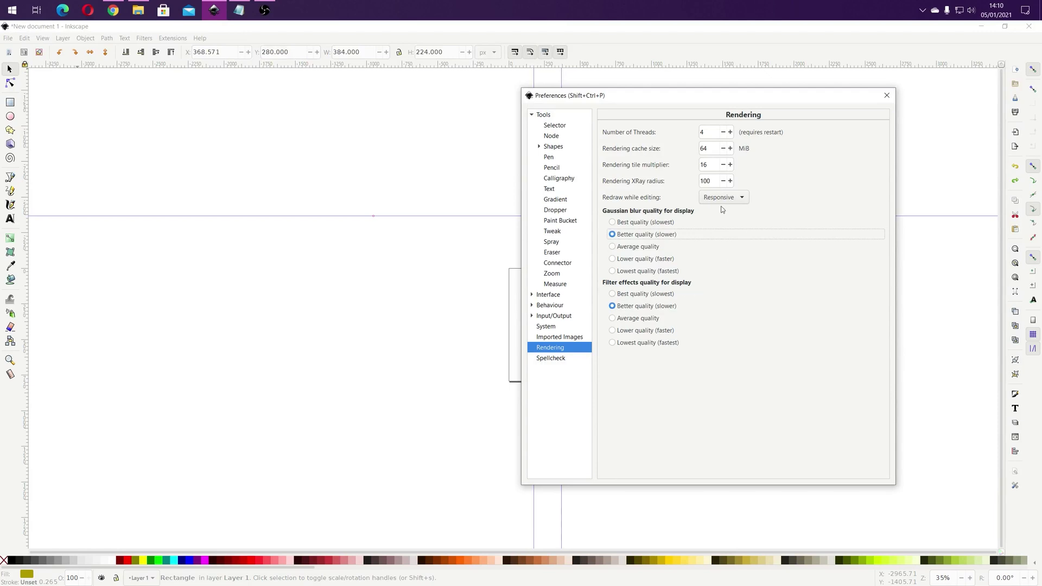
left_click(886, 96)
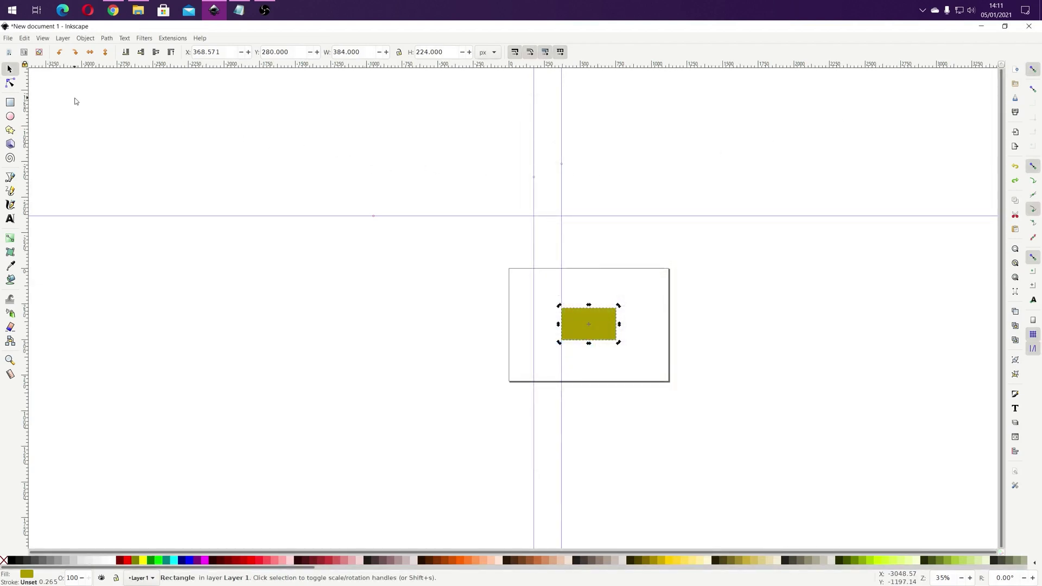
- Look through the available zoom commands and view the page and rectangle at closer zoom levels
left_click(43, 38)
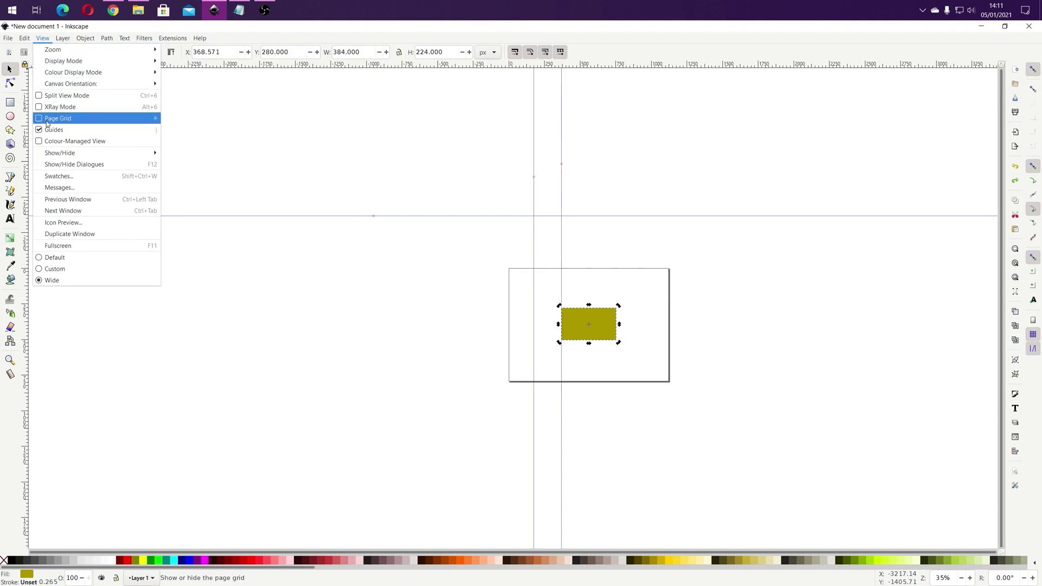
mouse_move(100, 53)
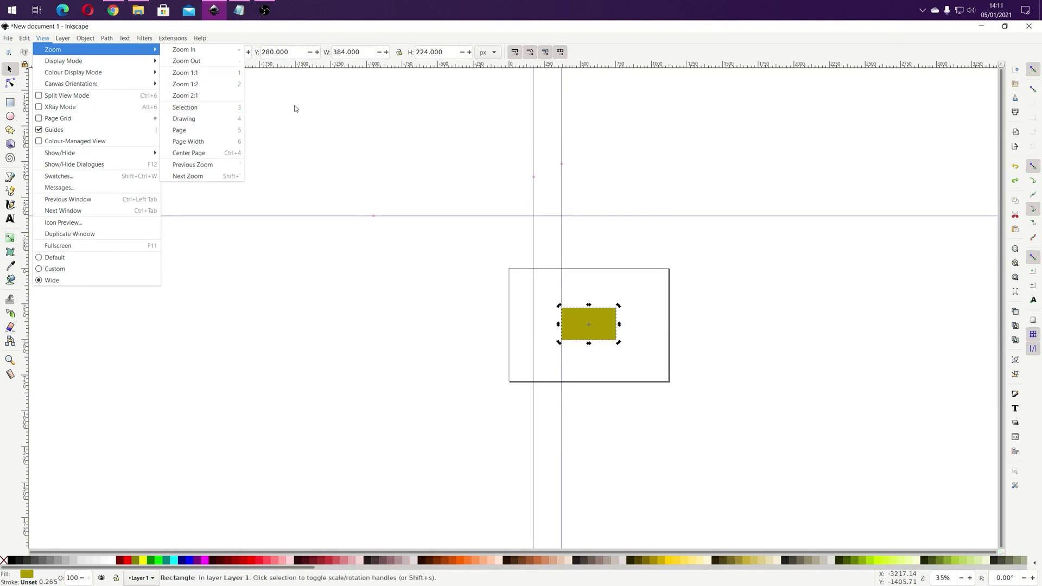
left_click(532, 33)
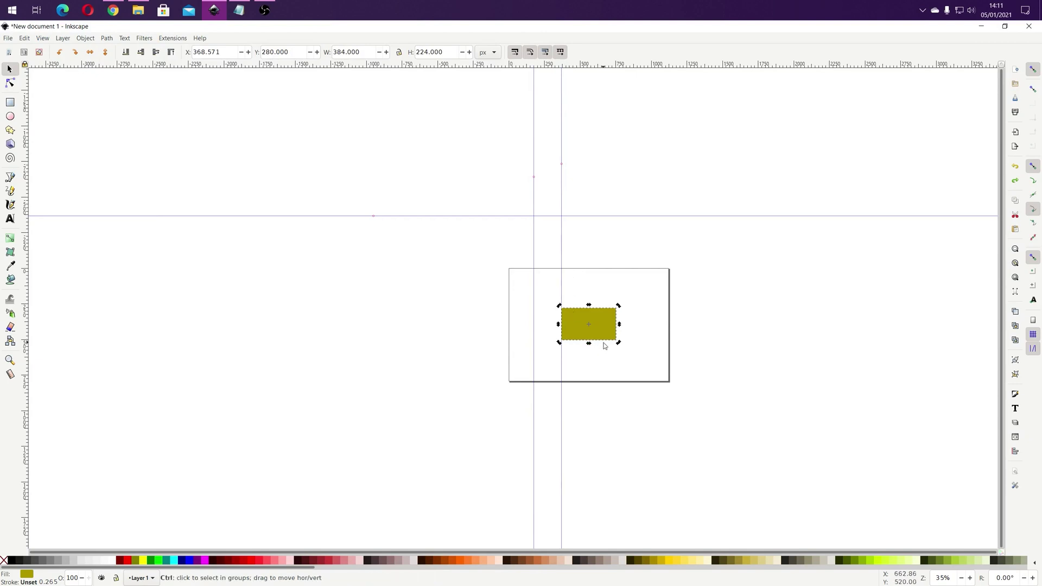
scroll(604, 346, "up", 4)
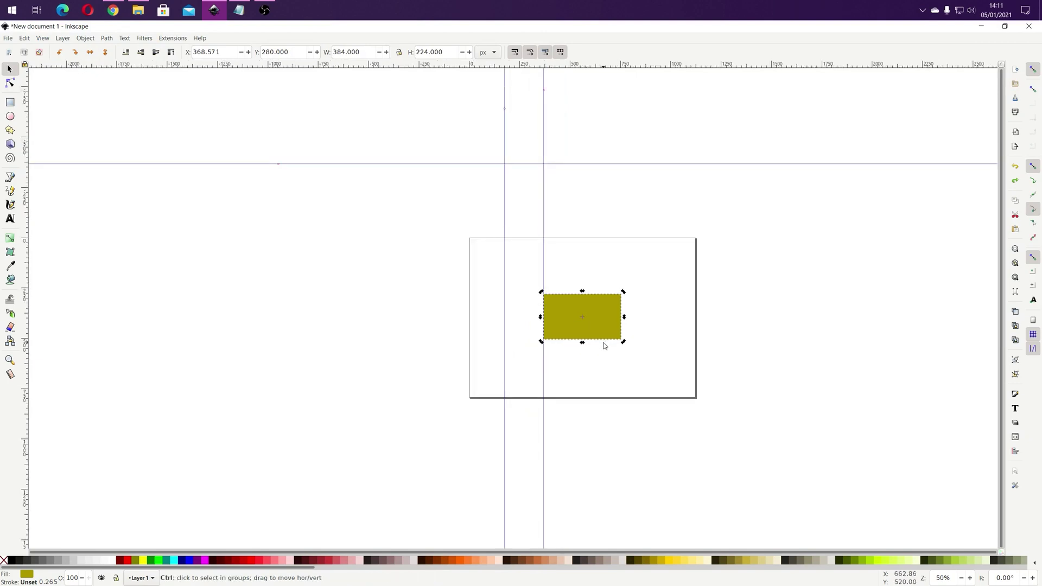
scroll(604, 346, "down", 2)
scroll(604, 346, "up", 2)
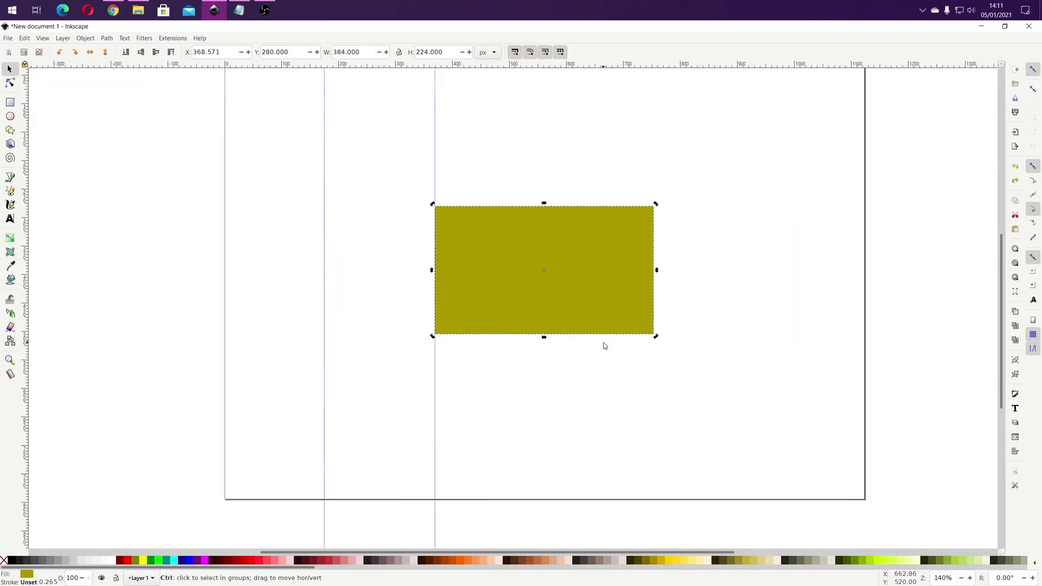
scroll(604, 345, "down", 1)
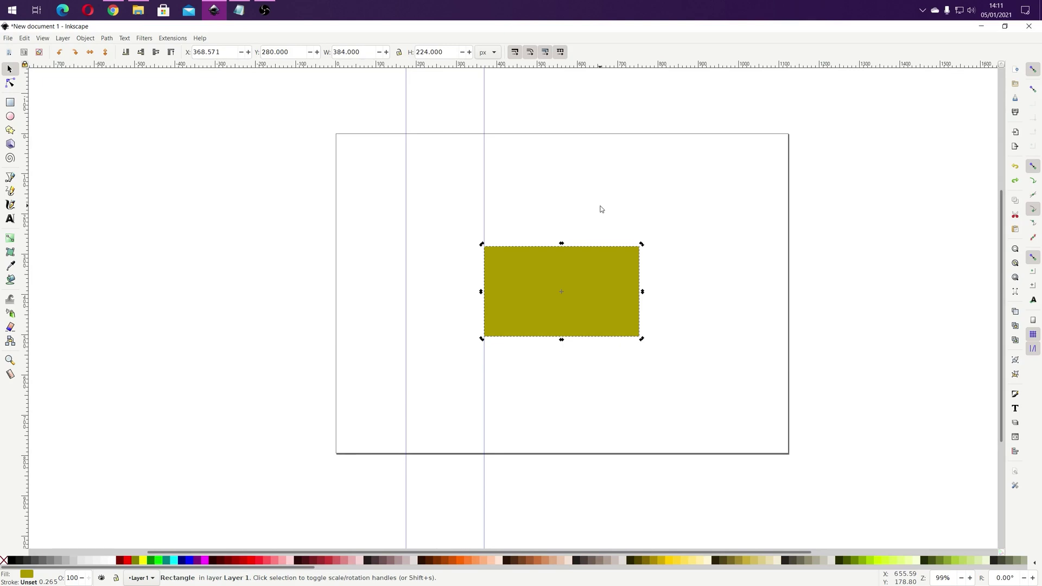
- View the drawing at 1:1, fitted to the selected rectangle and fitted to the whole page, going through these zooms twice
key("1")
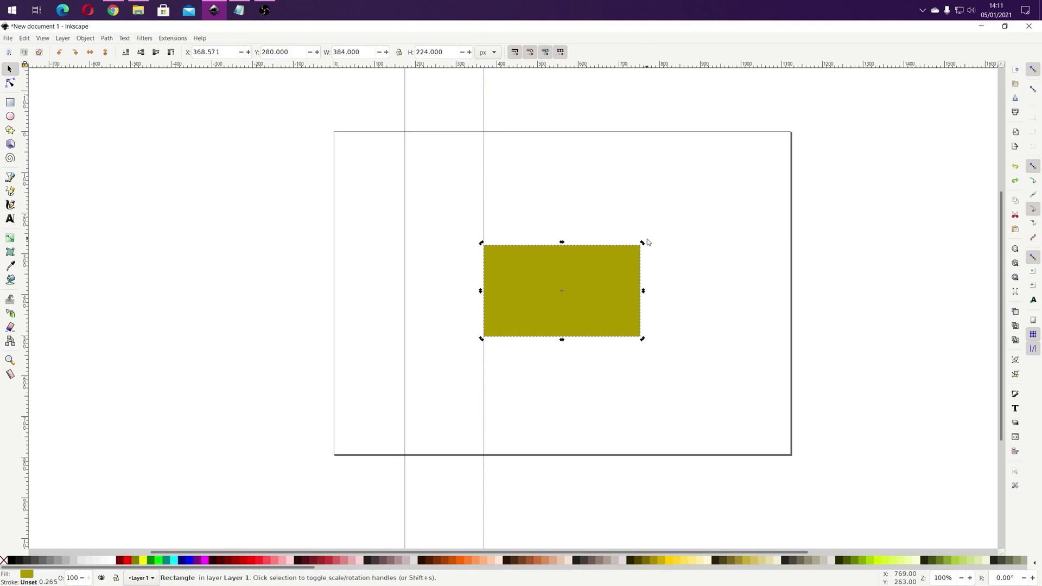
key("3")
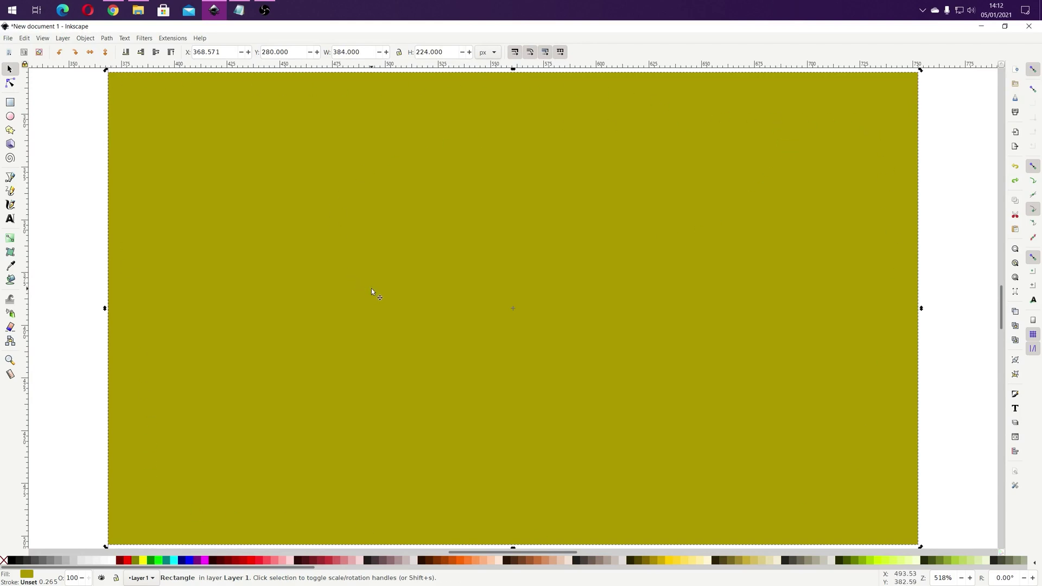
key("5")
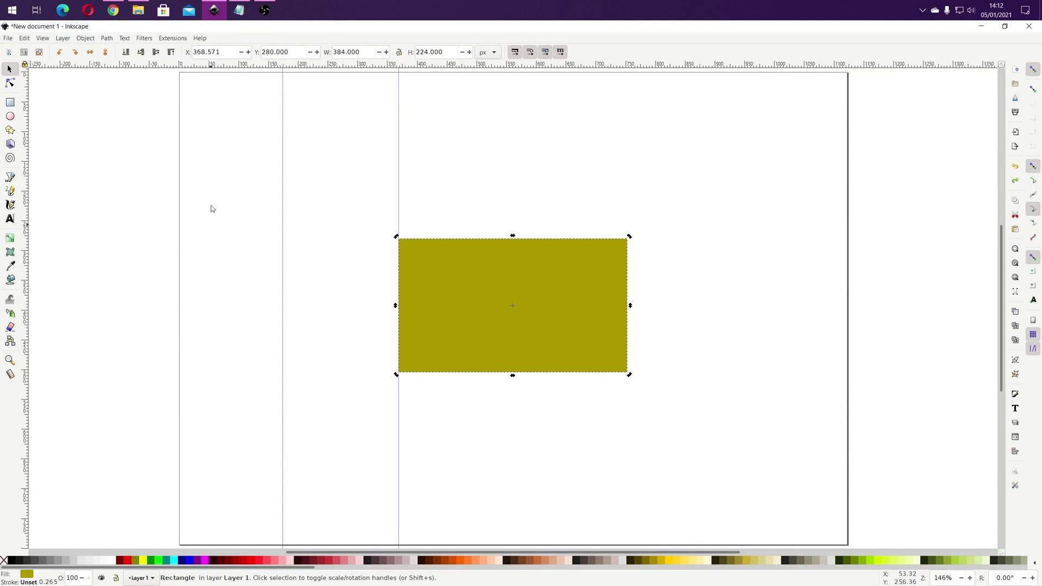
key("1")
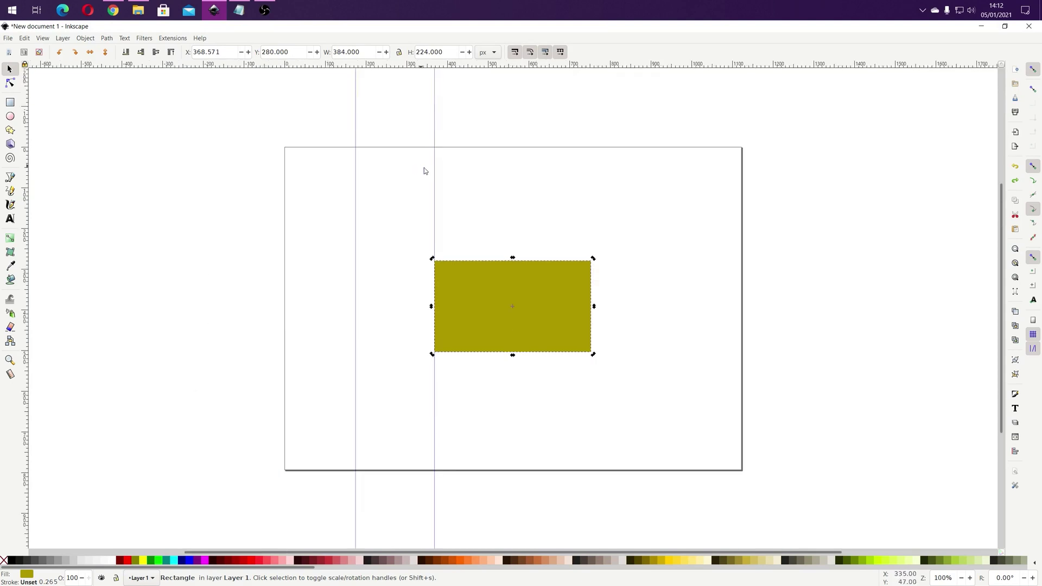
key("3")
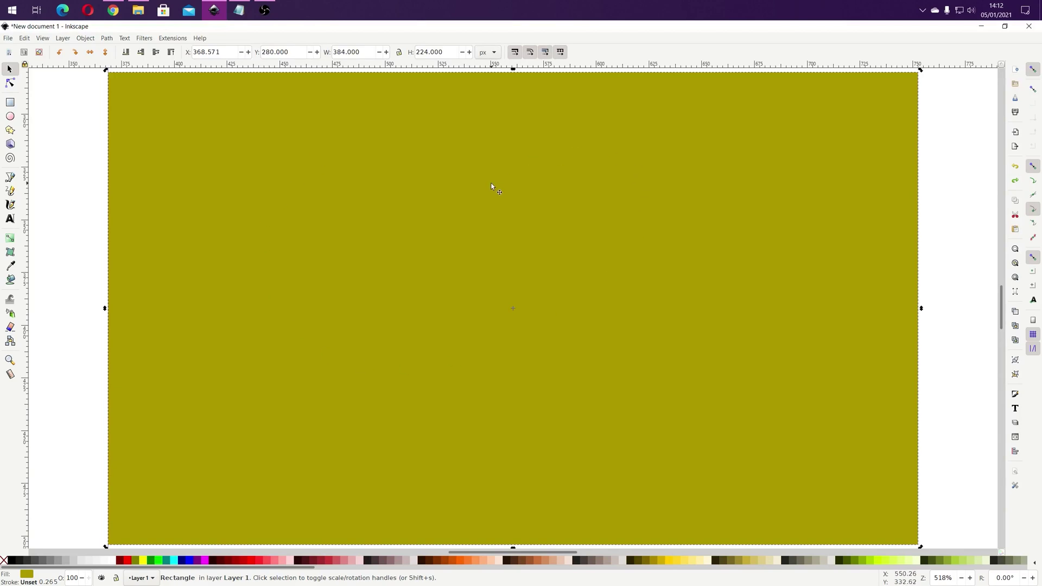
key("5")
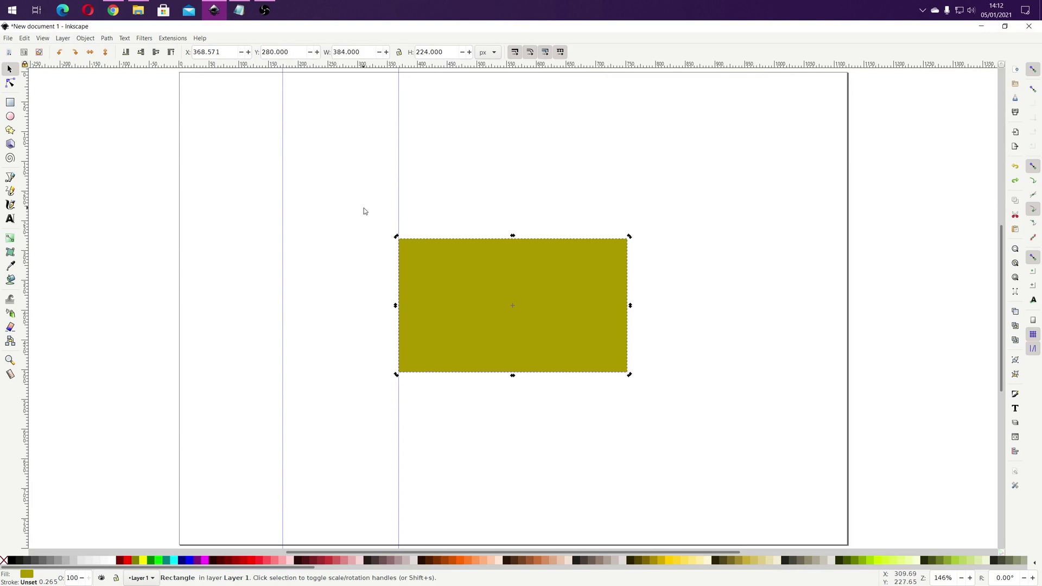
- Show the document's layers in an enlarged list and add Layer 2 above the current layer
left_click(63, 38)
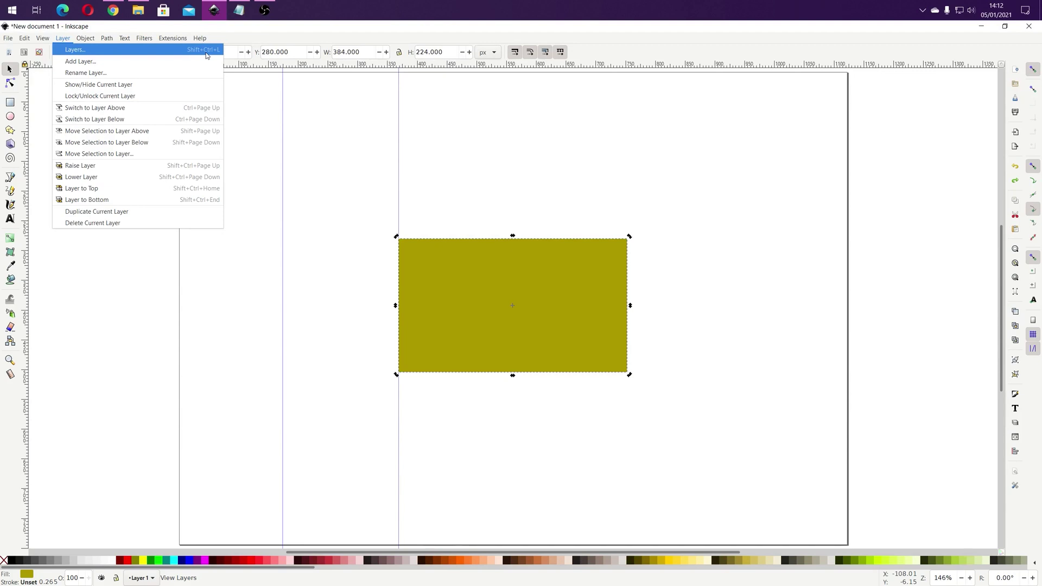
left_click(207, 54)
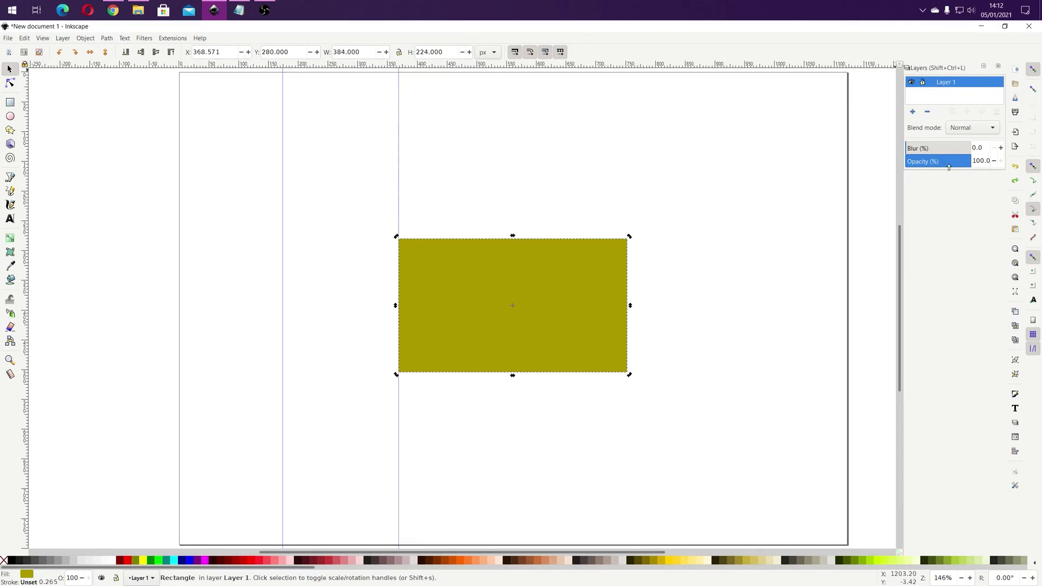
left_click_drag(950, 172, 947, 471)
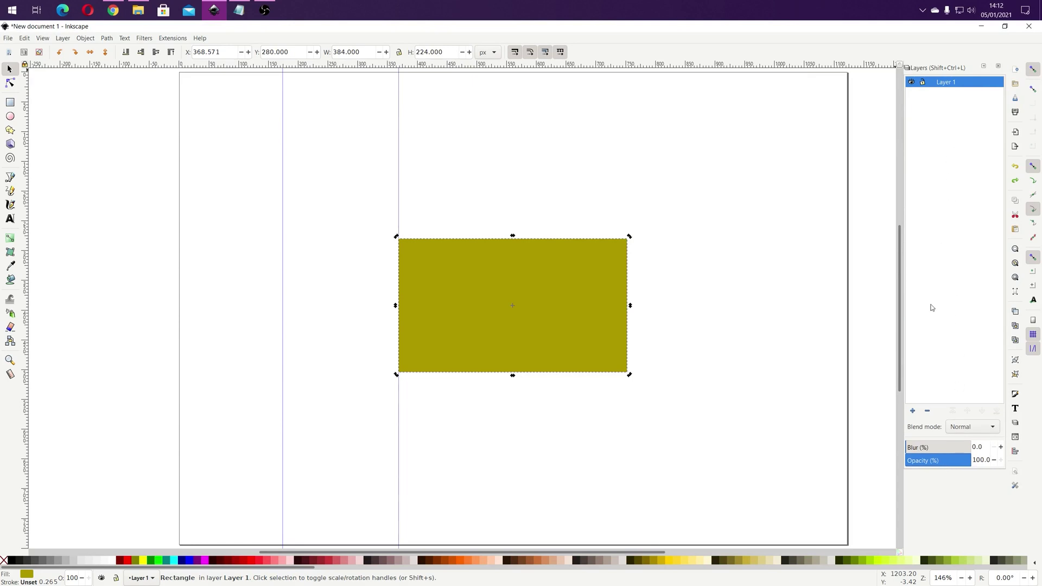
left_click(913, 411)
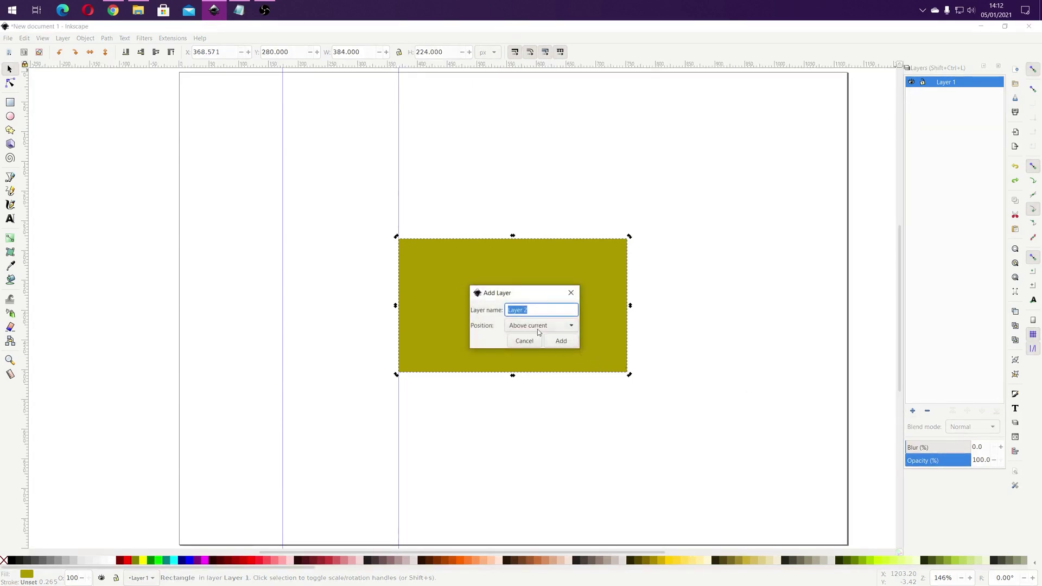
left_click(559, 341)
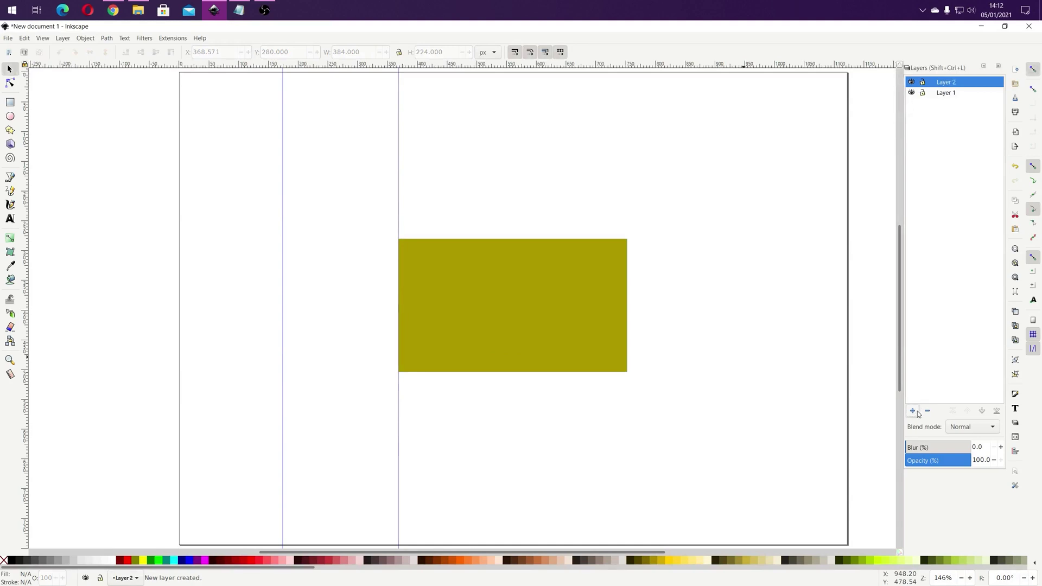
- Add Layer 3 and lower it beneath Layer 2 in the layer order
left_click(914, 411)
key("Return")
left_click(984, 412)
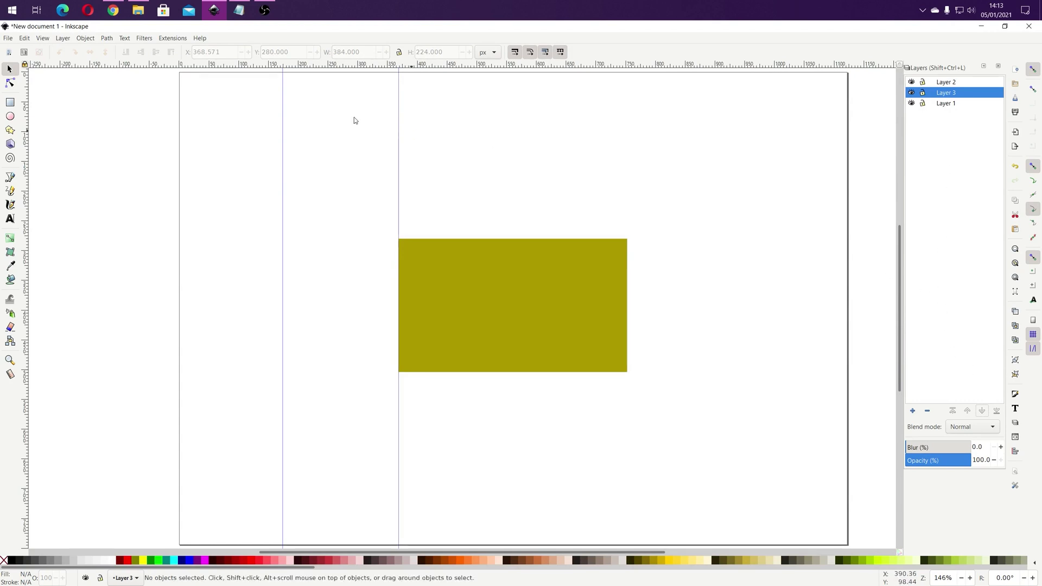
left_click(63, 38)
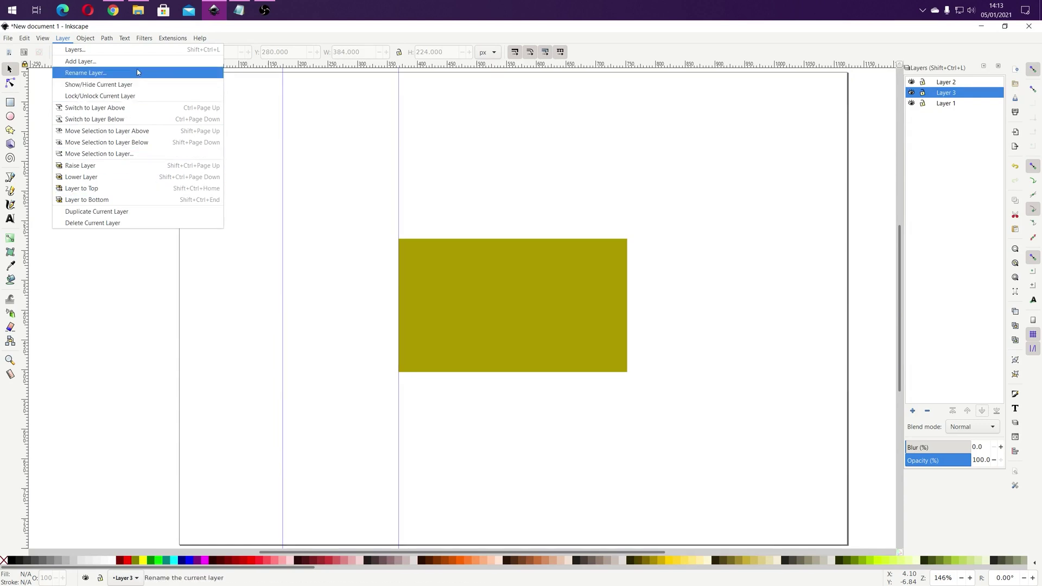
left_click(384, 31)
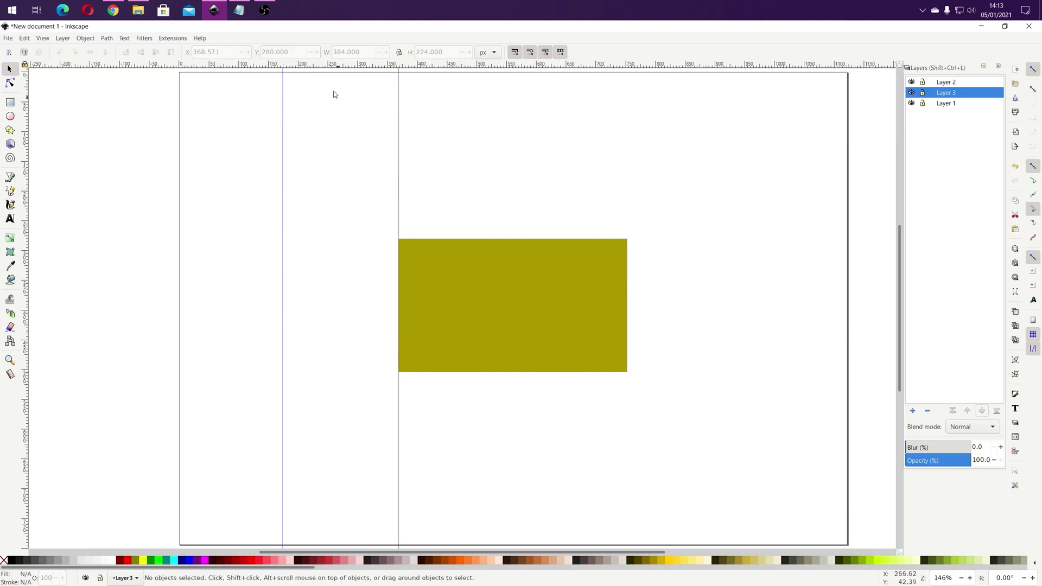
- Run the DOC Info extension, examine the viewbox, document units and guide entries in its report, and close it
left_click(171, 39)
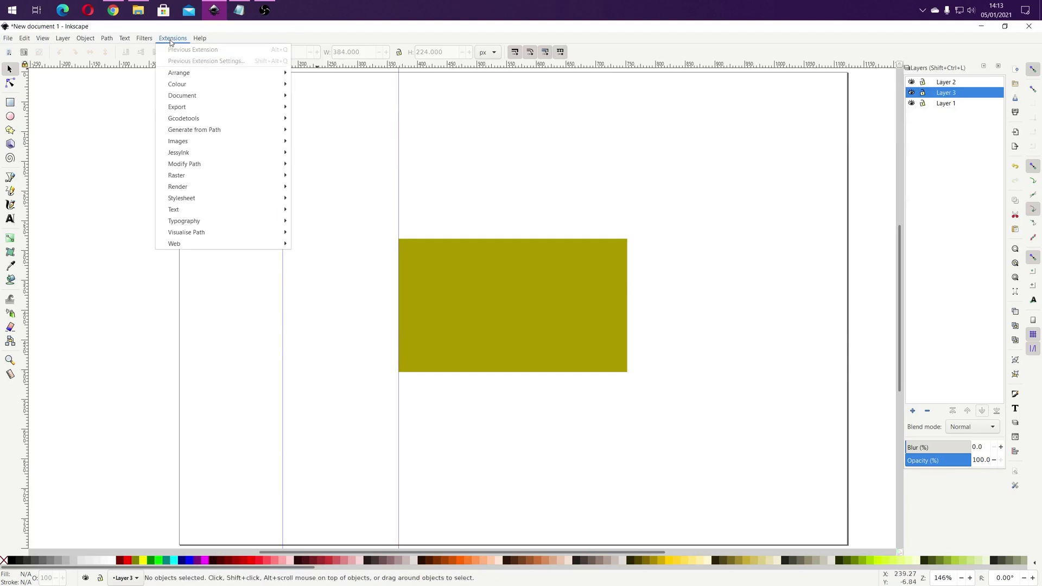
mouse_move(194, 98)
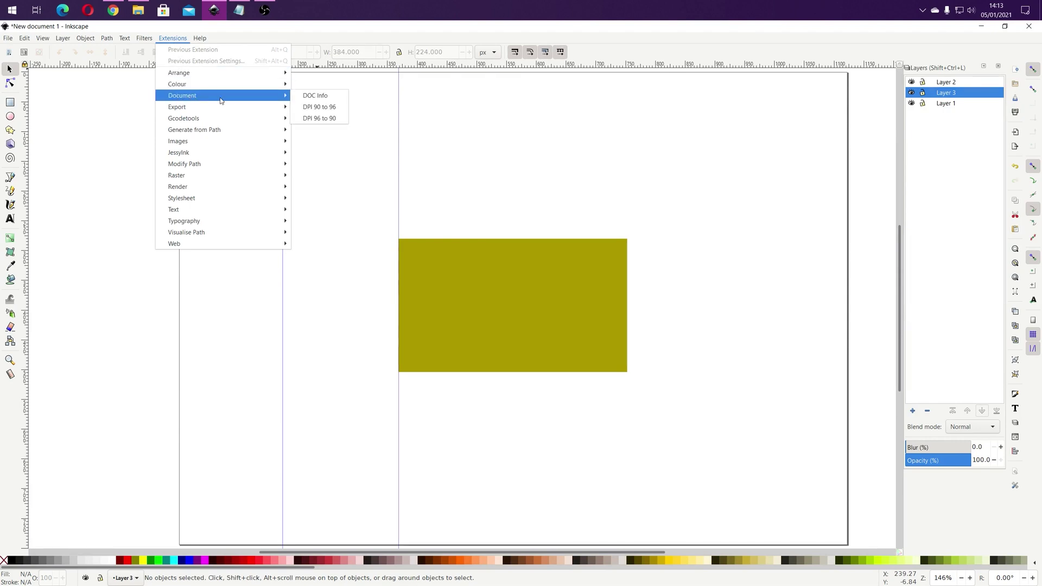
left_click(318, 101)
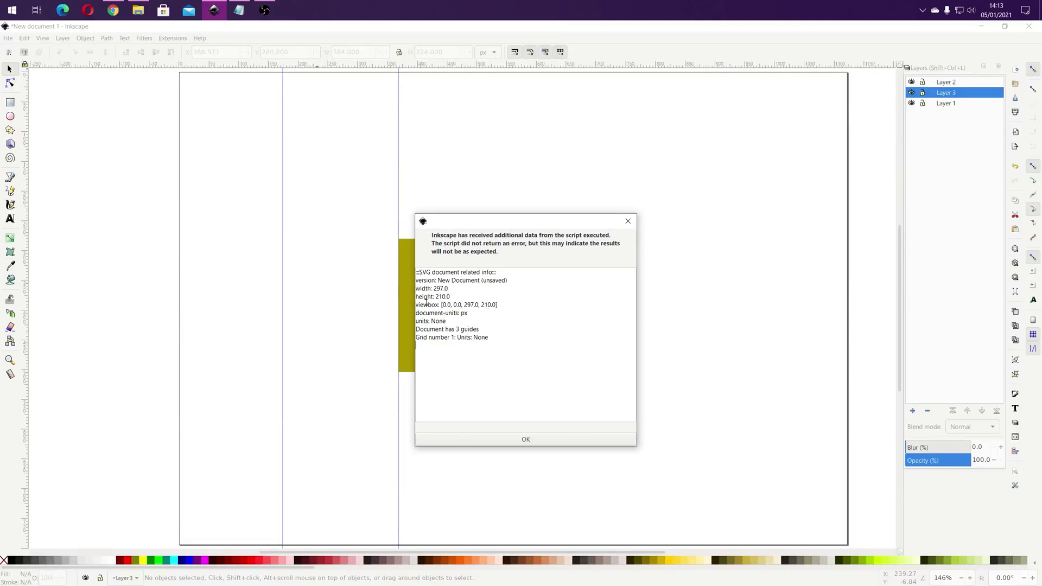
left_click_drag(425, 304, 488, 304)
left_click(441, 314)
mouse_move(469, 314)
left_mouse_down()
mouse_move(442, 323)
mouse_move(456, 330)
left_mouse_up()
left_click_drag(538, 228, 665, 134)
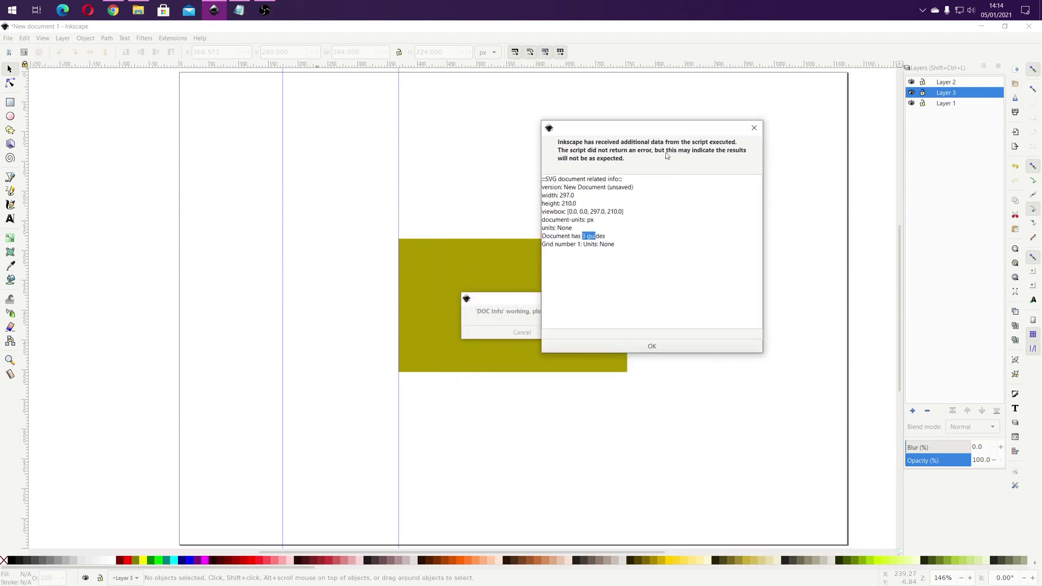
left_click(755, 131)
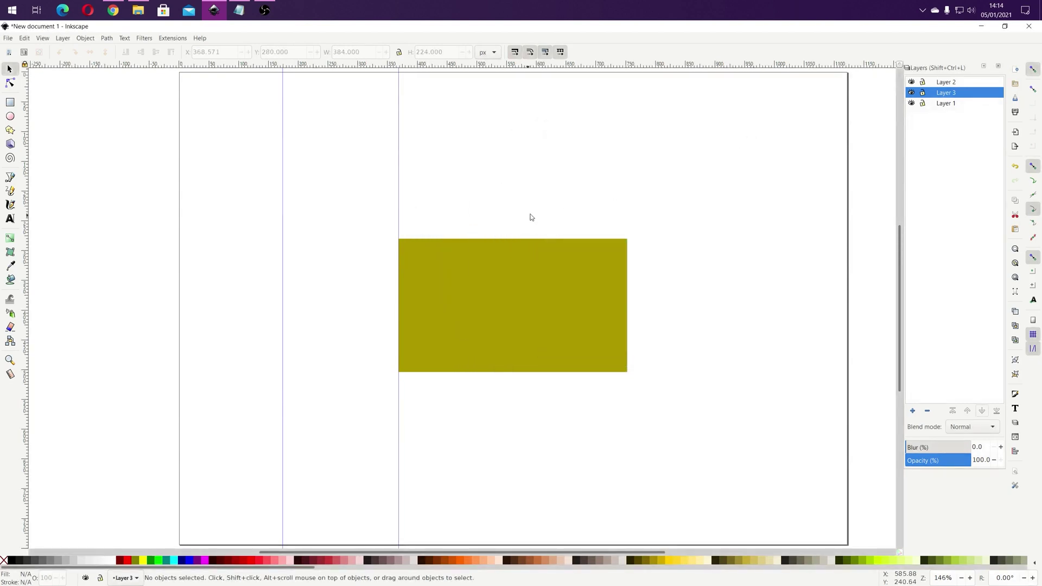